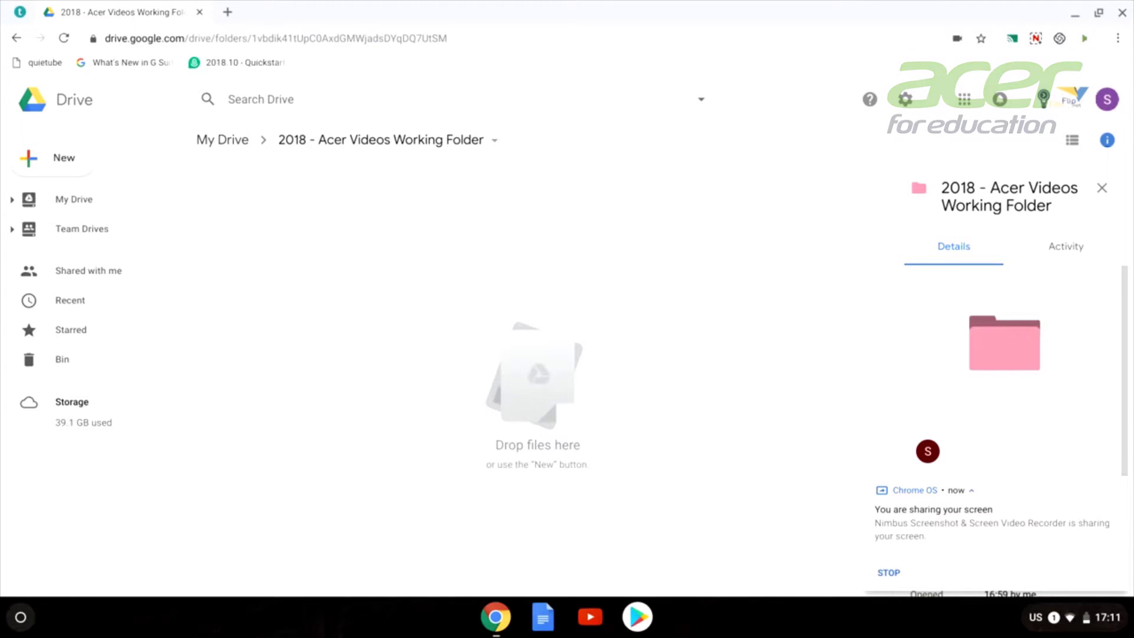
Step: Open Drive's New menu and reveal the More submenu listing Google Drawings
{"action": "right_click", "coordinate": [362, 217]}
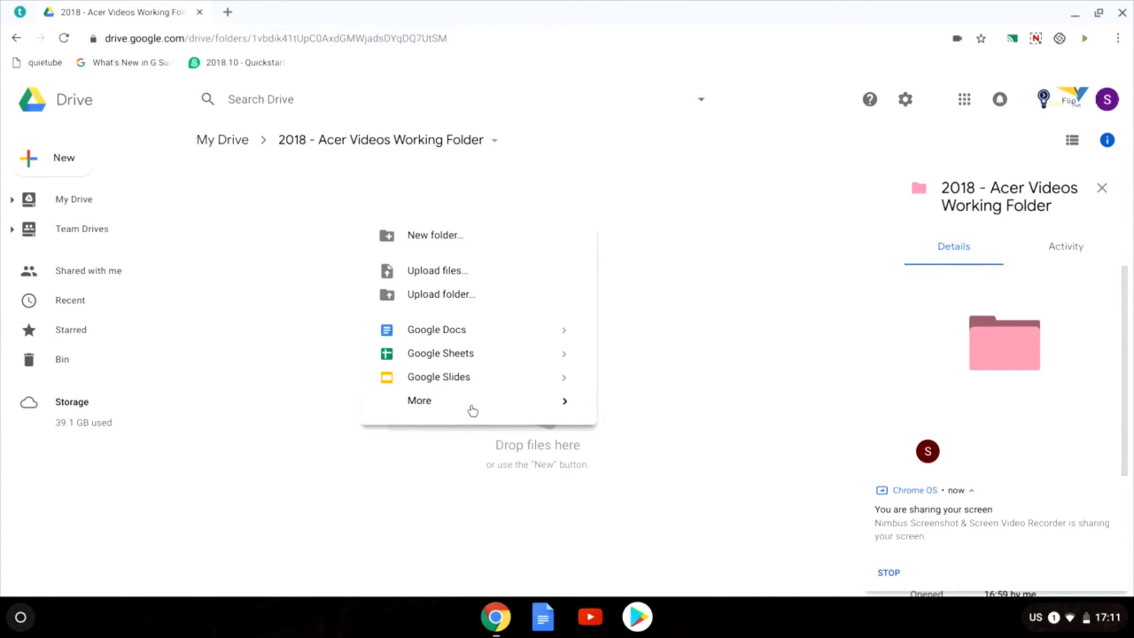
{"action": "mouse_move", "coordinate": [472, 409]}
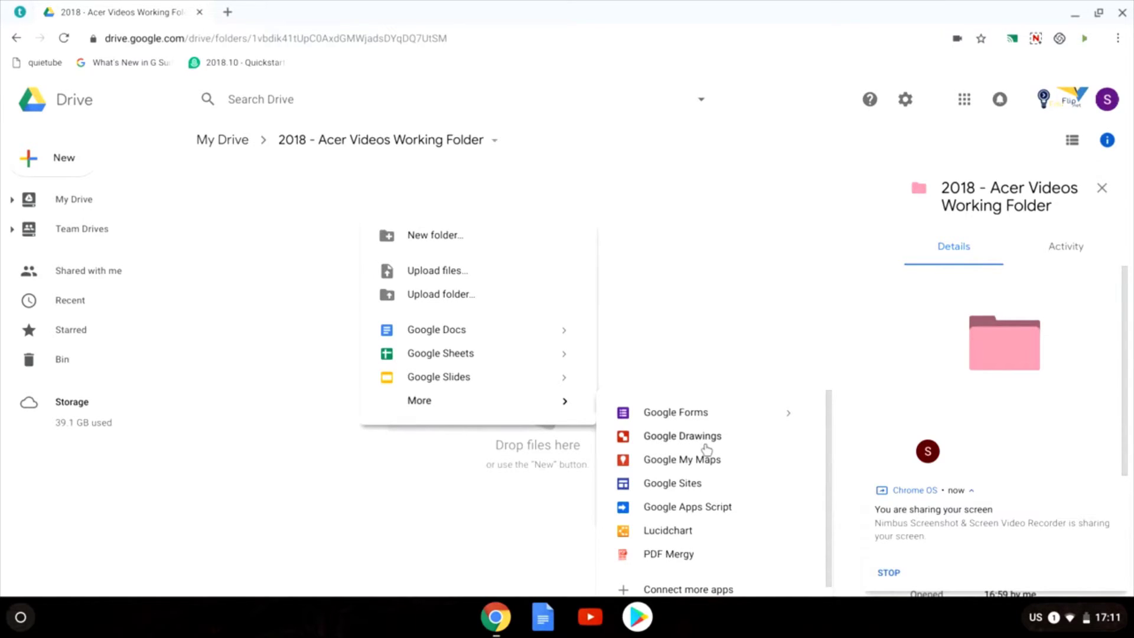
{"action": "left_click", "coordinate": [256, 232]}
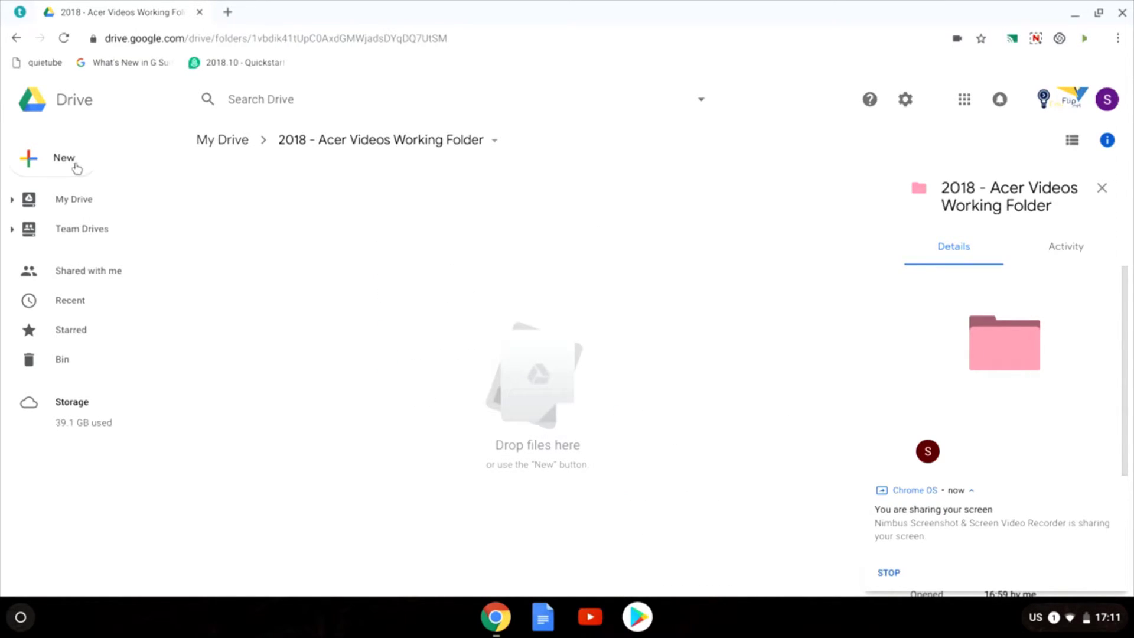
{"action": "left_click", "coordinate": [44, 168]}
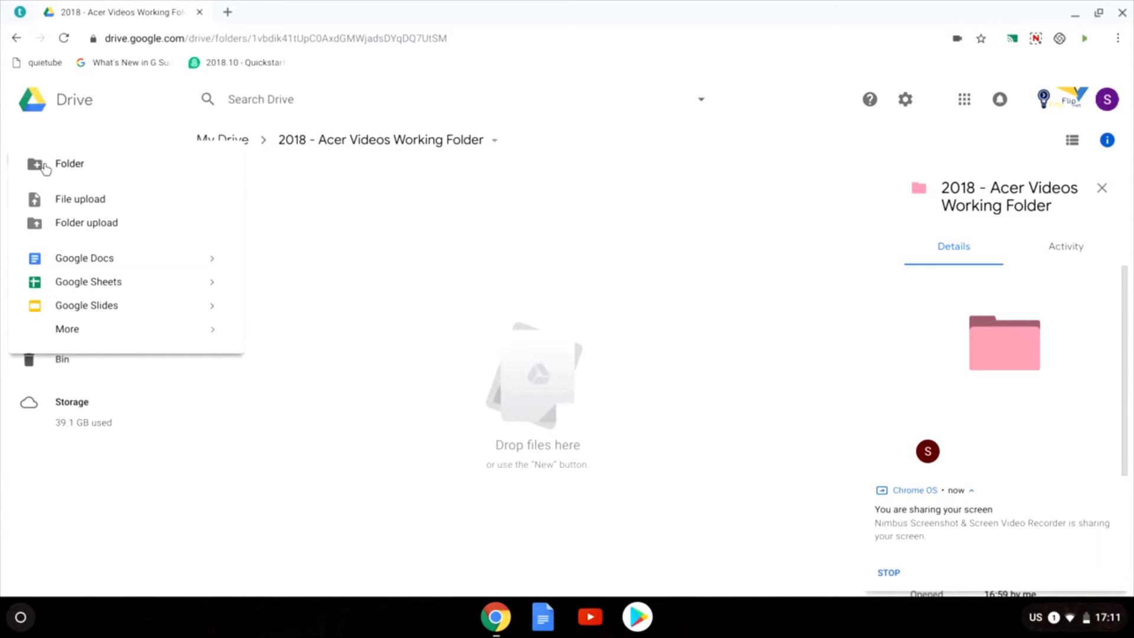
{"action": "mouse_move", "coordinate": [147, 339]}
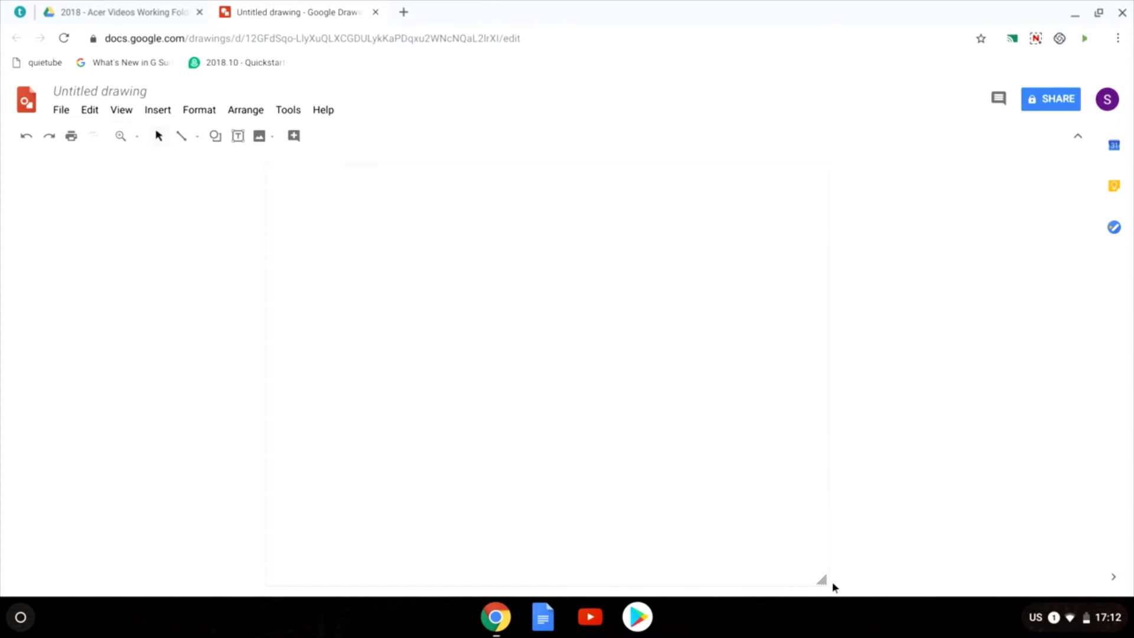
Step: Drag the blank canvas's corner handle outward to enlarge it slightly
{"action": "left_click_drag", "start_coordinate": [822, 581], "coordinate": [796, 530]}
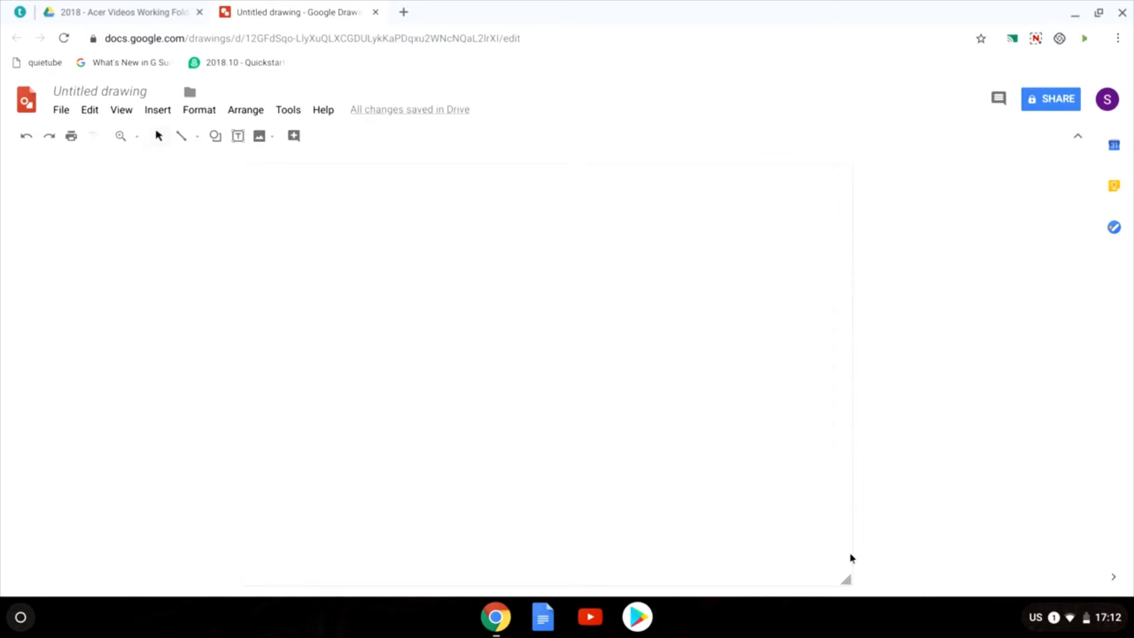
{"action": "left_click", "coordinate": [62, 113]}
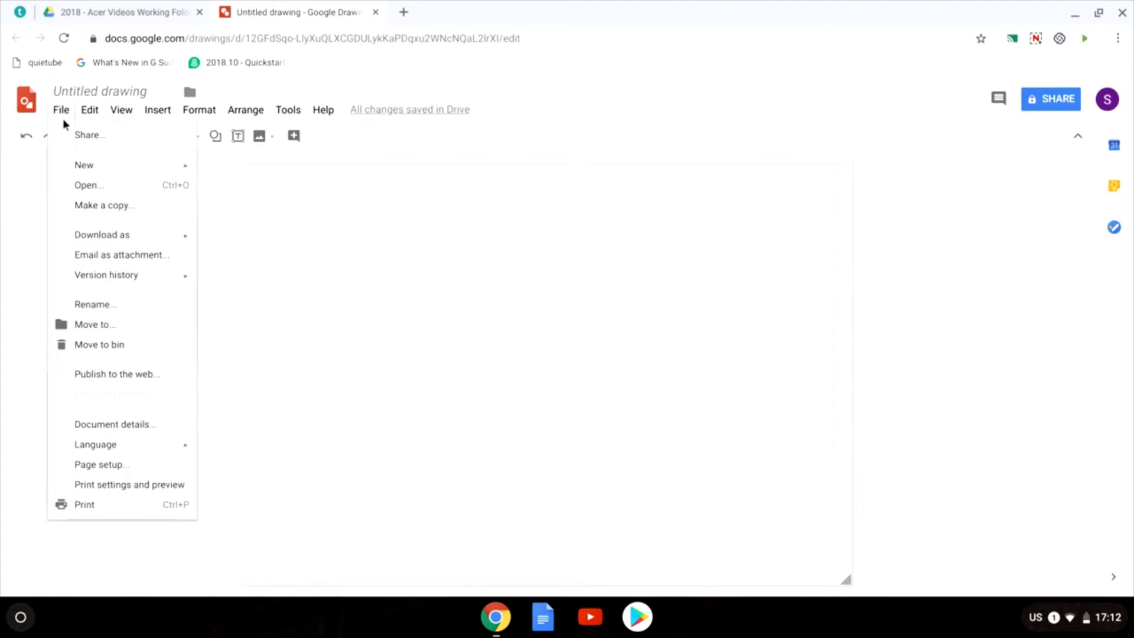
Step: Set the page size to Custom, 500 × 500 pixels, in Page setup
{"action": "left_click", "coordinate": [142, 467]}
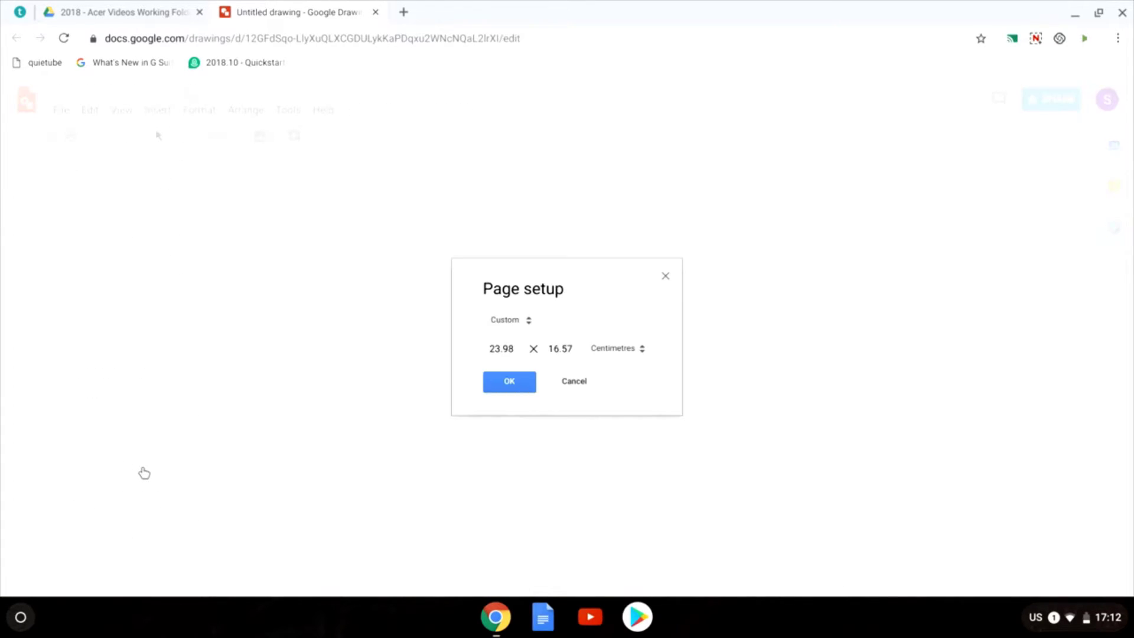
{"action": "left_click", "coordinate": [523, 322]}
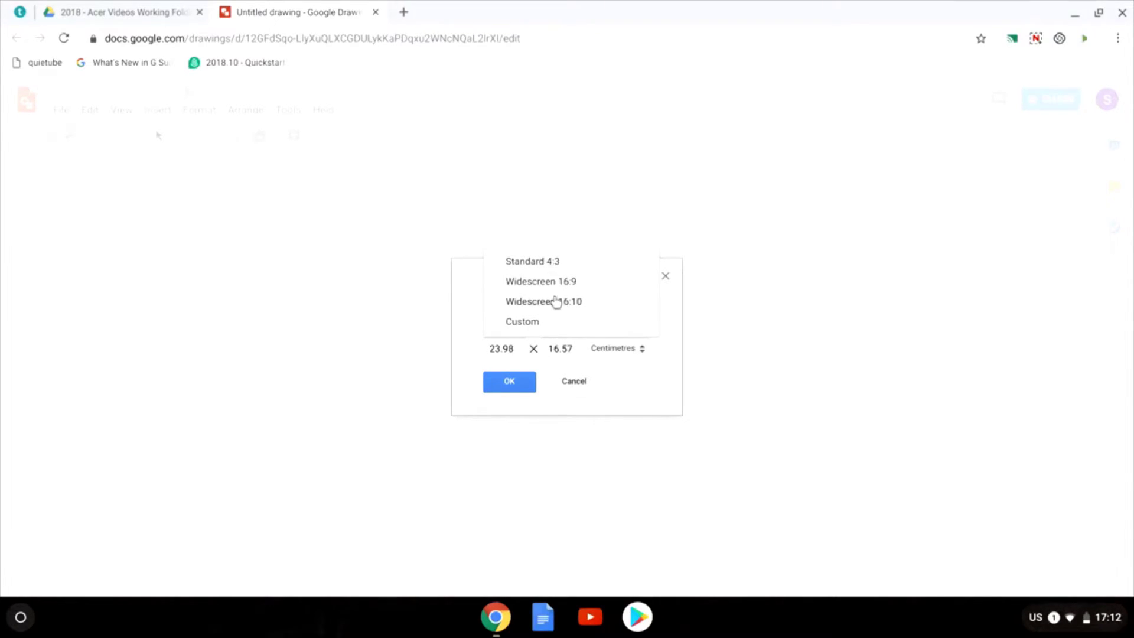
{"action": "left_click", "coordinate": [560, 327]}
{"action": "left_click", "coordinate": [629, 349]}
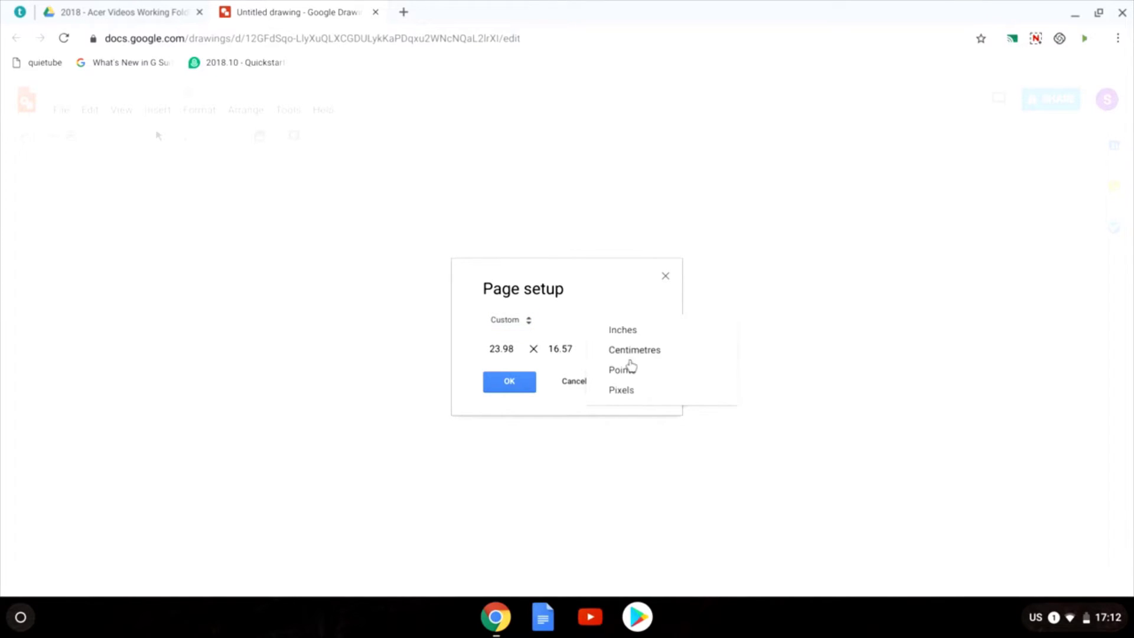
{"action": "left_click", "coordinate": [634, 392]}
{"action": "left_click", "coordinate": [504, 349]}
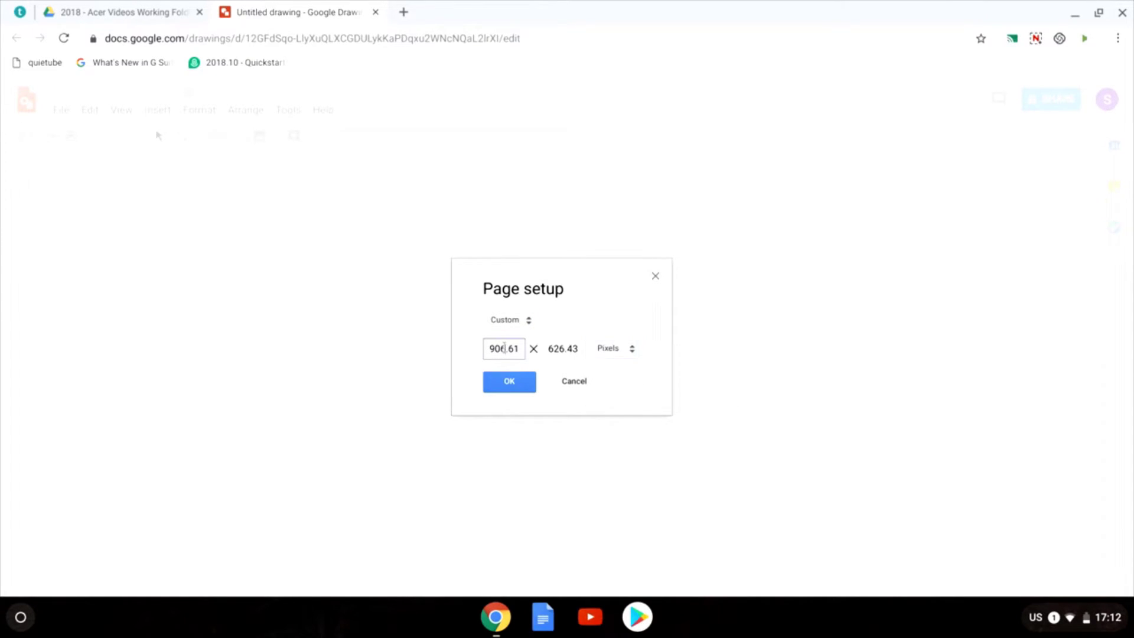
{"action": "double_click", "coordinate": [504, 347]}
{"action": "type", "text": "500"}
{"action": "left_click", "coordinate": [566, 349]}
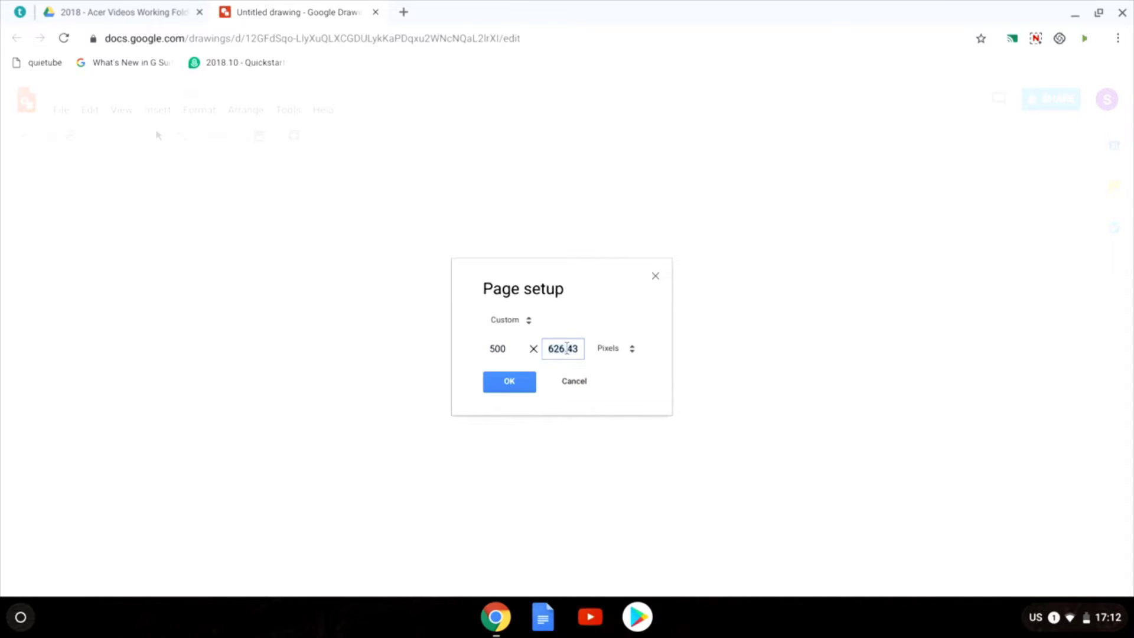
{"action": "type", "text": "500"}
{"action": "left_click", "coordinate": [509, 382]}
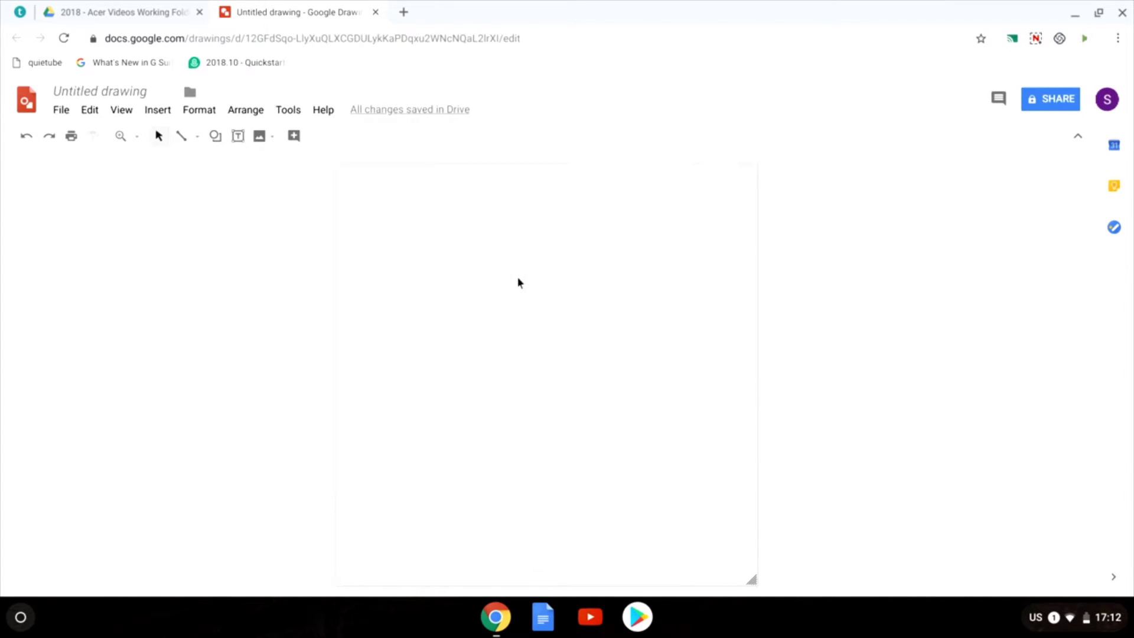
Step: Draw a large oval circle and centre it on the page
{"action": "left_click", "coordinate": [215, 136]}
{"action": "mouse_move", "coordinate": [230, 161]}
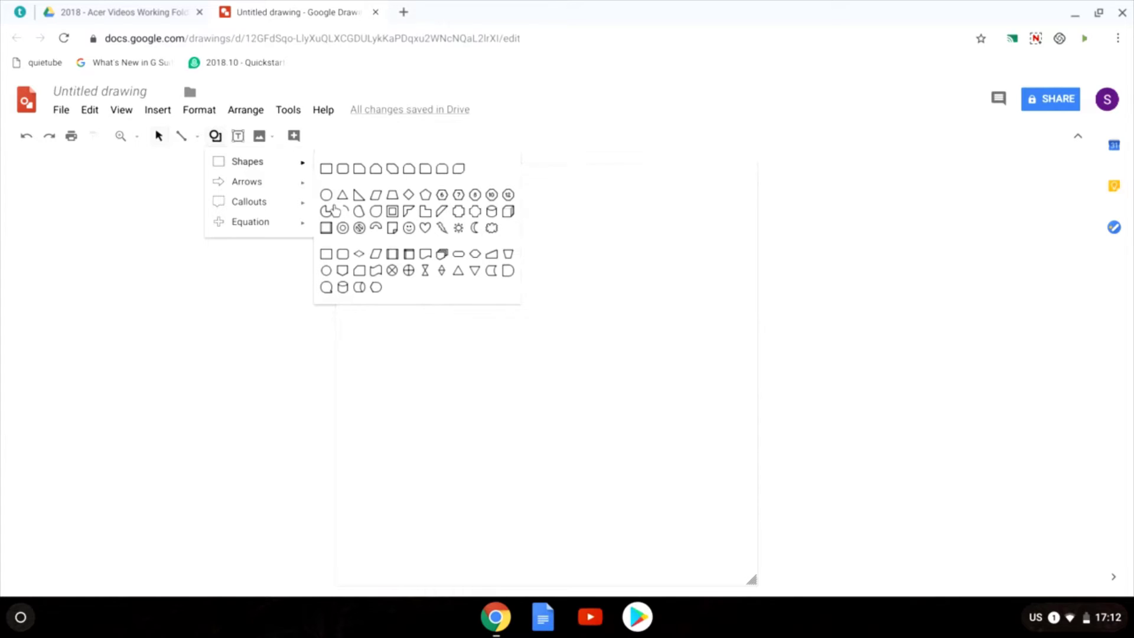
{"action": "left_click", "coordinate": [326, 197]}
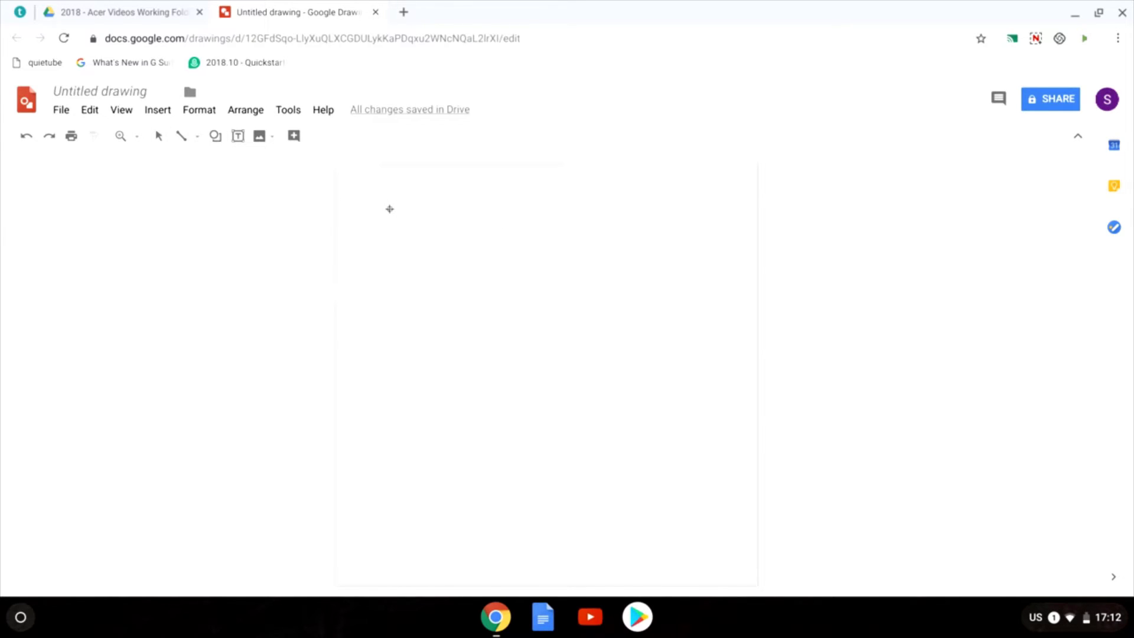
{"action": "mouse_move", "coordinate": [390, 209]}
{"action": "left_mouse_down"}
{"action": "mouse_move", "coordinate": [729, 441]}
{"action": "mouse_move", "coordinate": [725, 462]}
{"action": "mouse_move", "coordinate": [683, 437]}
{"action": "mouse_move", "coordinate": [725, 479]}
{"action": "mouse_move", "coordinate": [688, 471]}
{"action": "mouse_move", "coordinate": [739, 515]}
{"action": "left_mouse_up"}
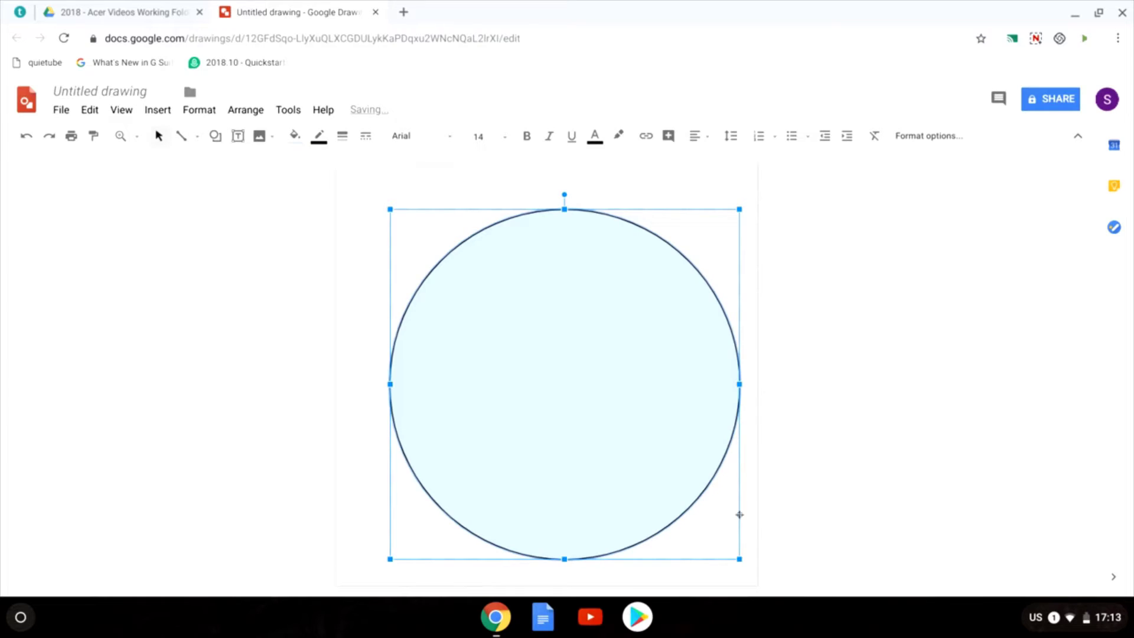
{"action": "left_click_drag", "start_coordinate": [590, 431], "coordinate": [570, 424]}
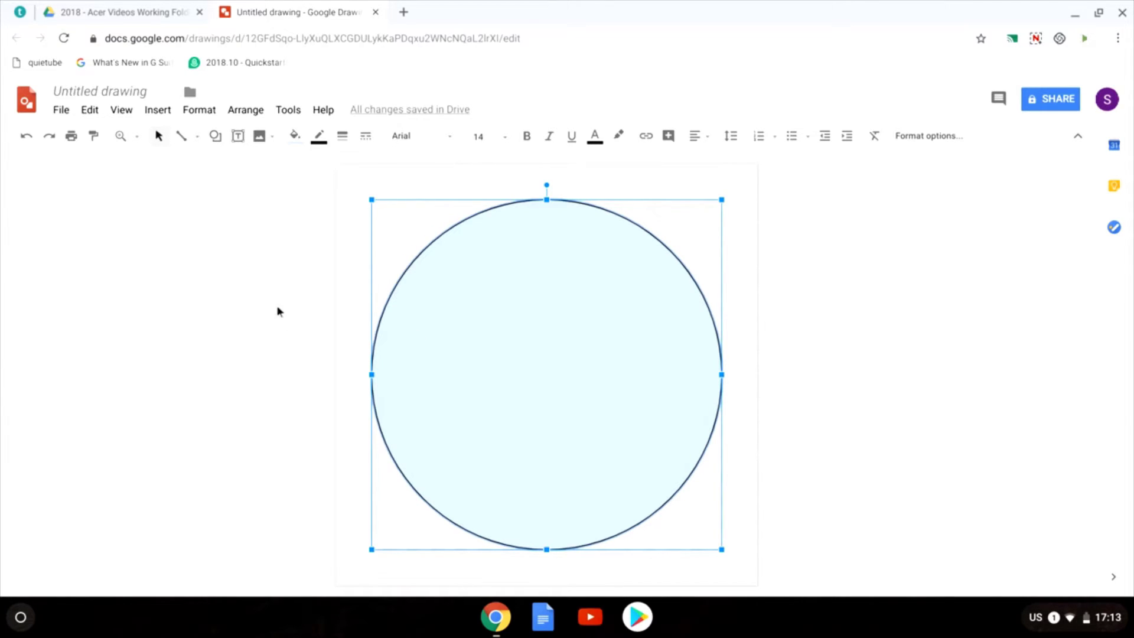
Step: Fill the circle dark blue and make its border transparent
{"action": "left_click", "coordinate": [297, 140]}
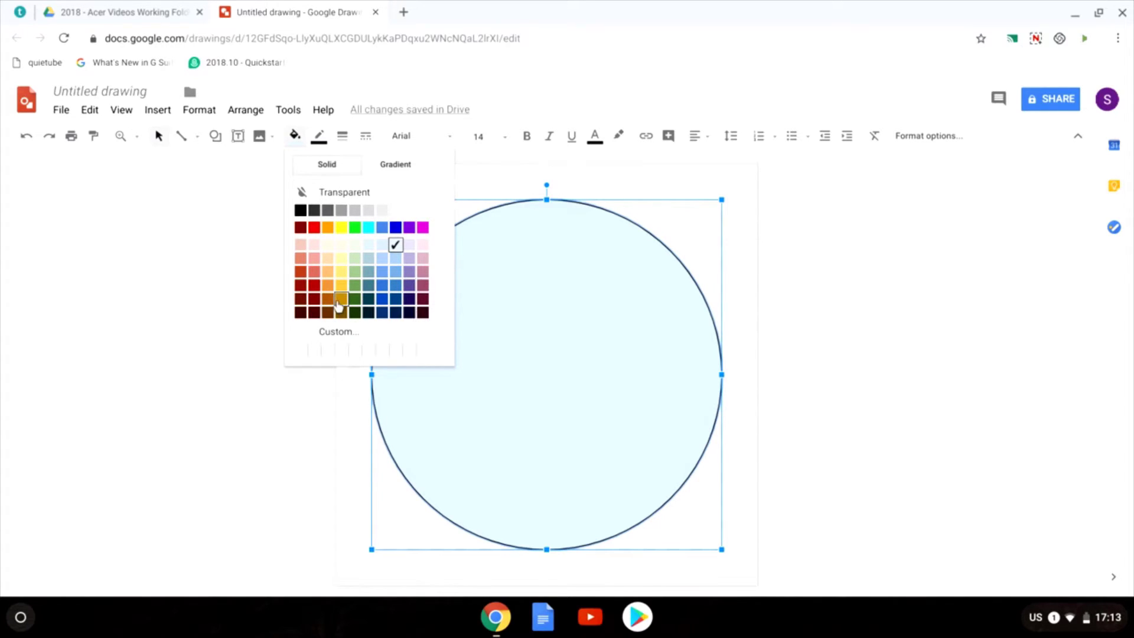
{"action": "left_click", "coordinate": [382, 313]}
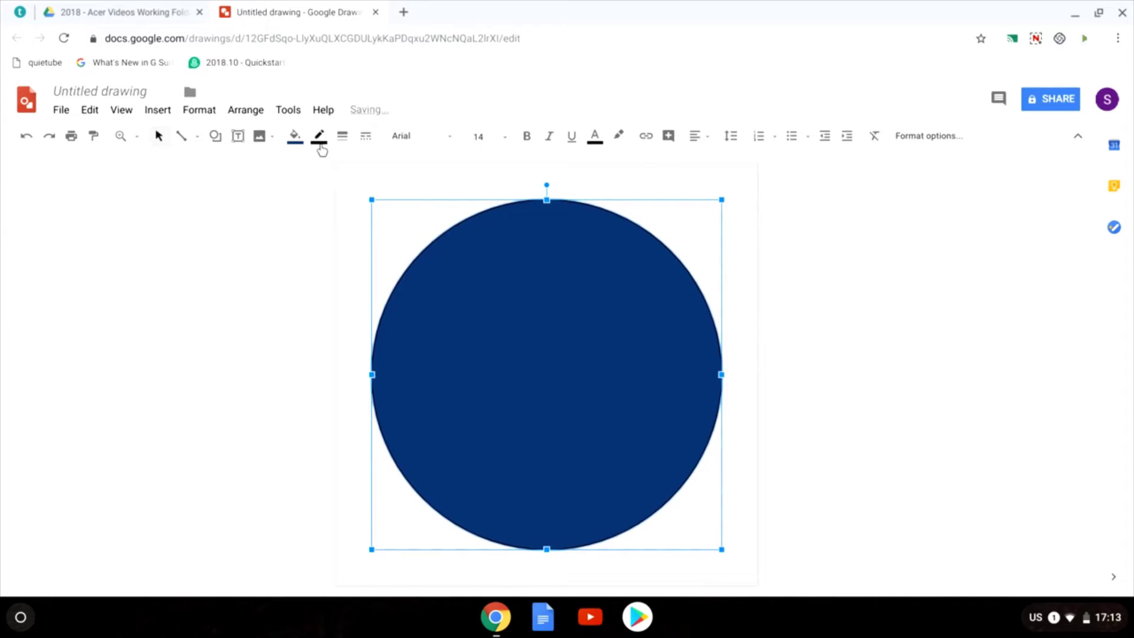
{"action": "left_click", "coordinate": [319, 136]}
{"action": "left_click", "coordinate": [346, 166]}
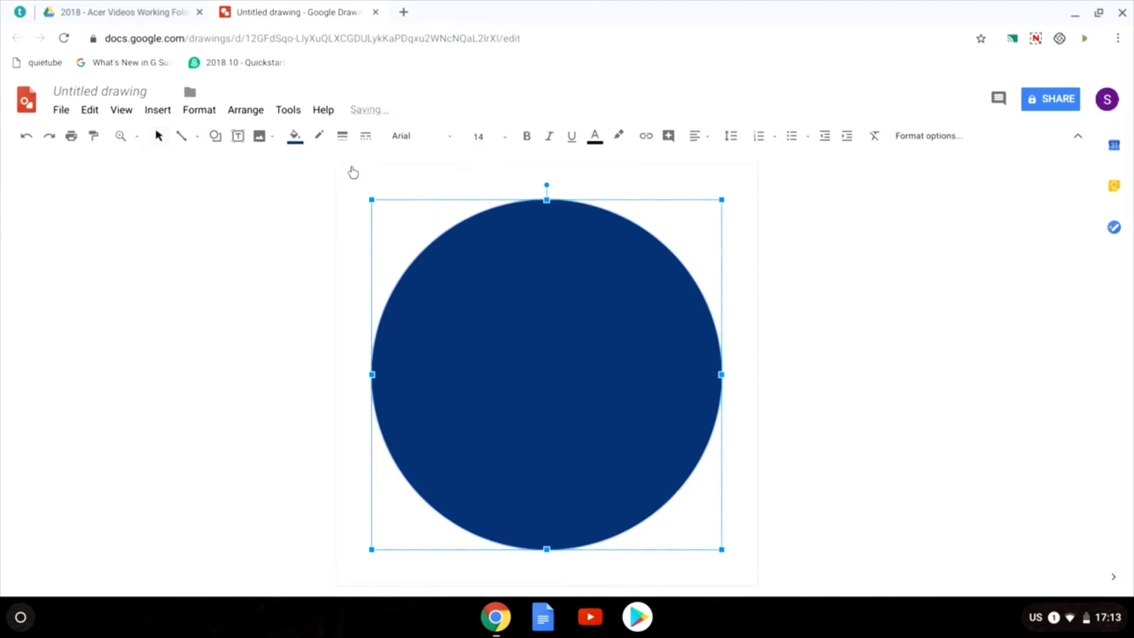
{"action": "left_click", "coordinate": [281, 367]}
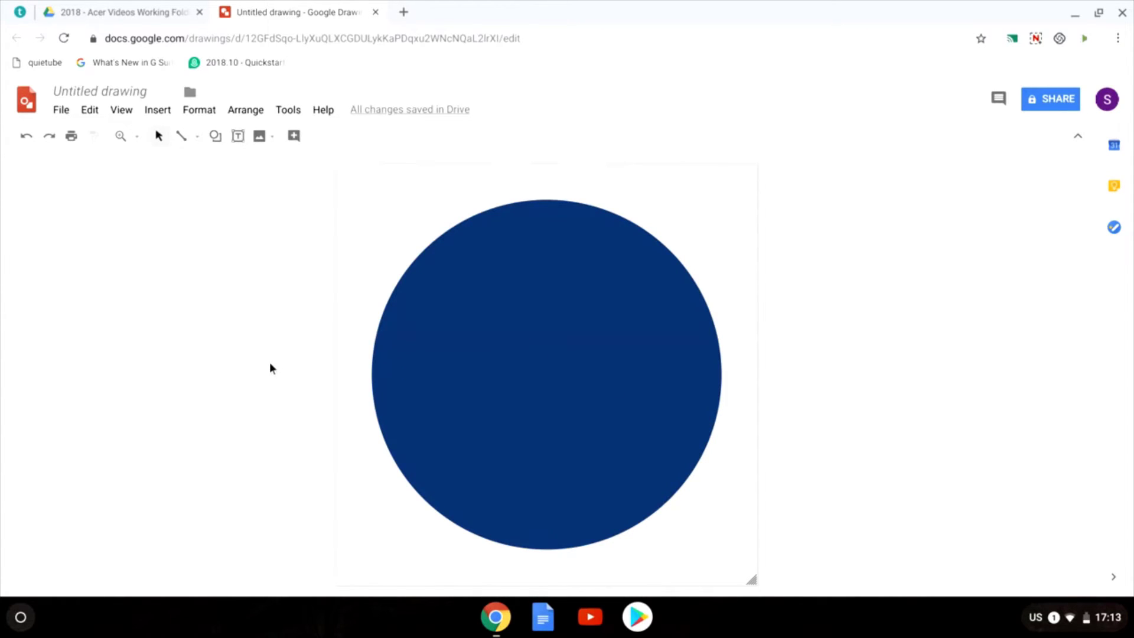
Step: Insert 'Demo' word art and drag it off the page to the circle's left
{"action": "left_click", "coordinate": [158, 113]}
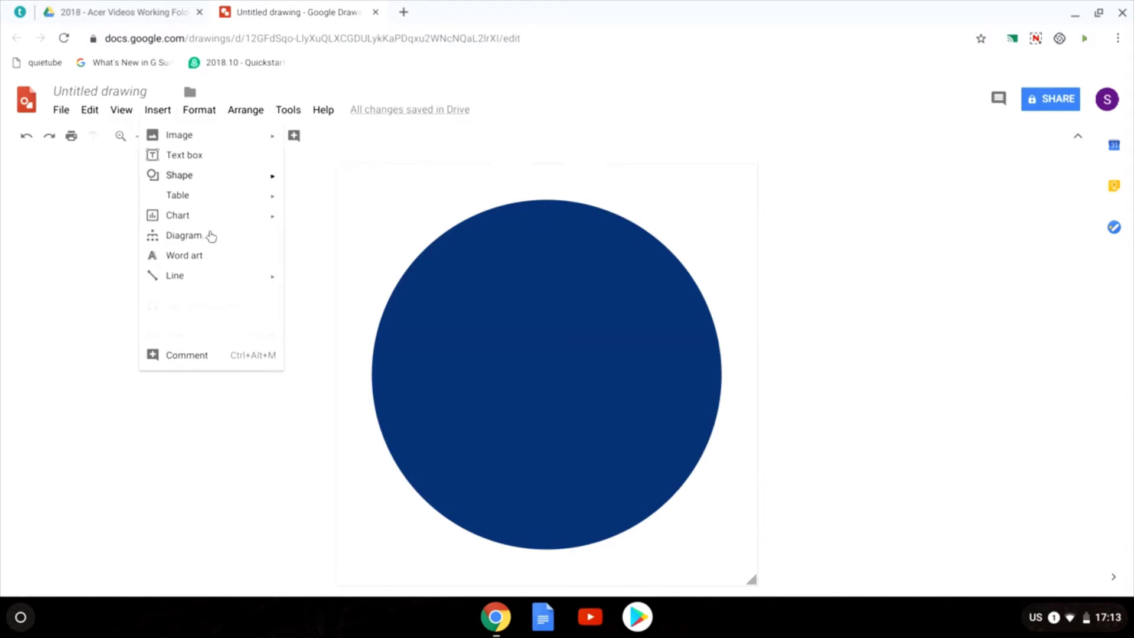
{"action": "left_click", "coordinate": [237, 259]}
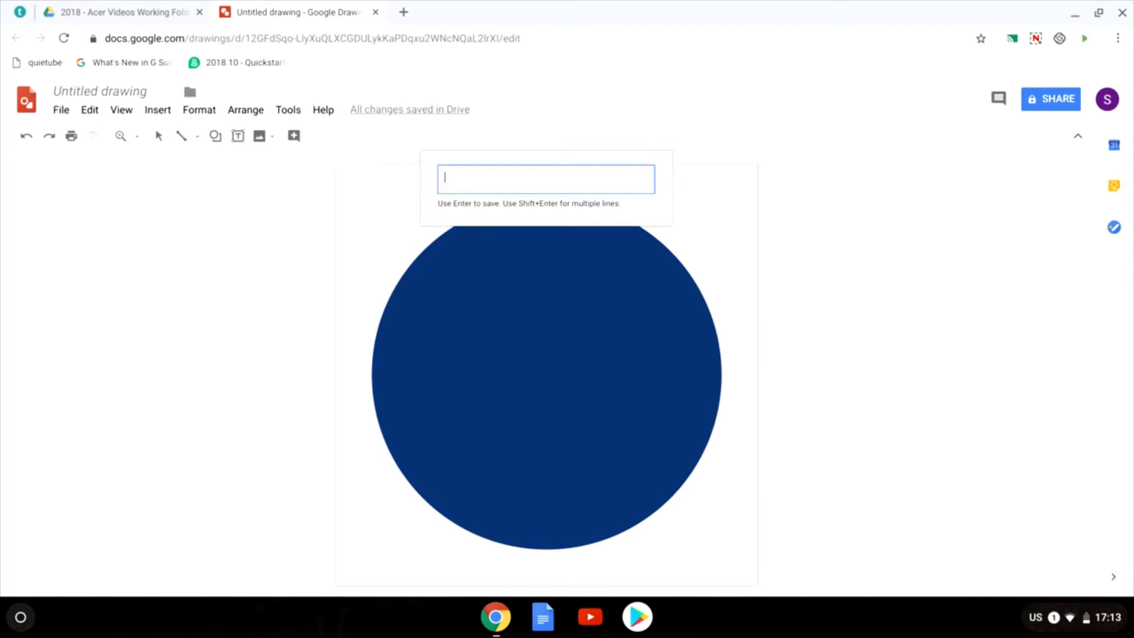
{"action": "type", "text": "Demo"}
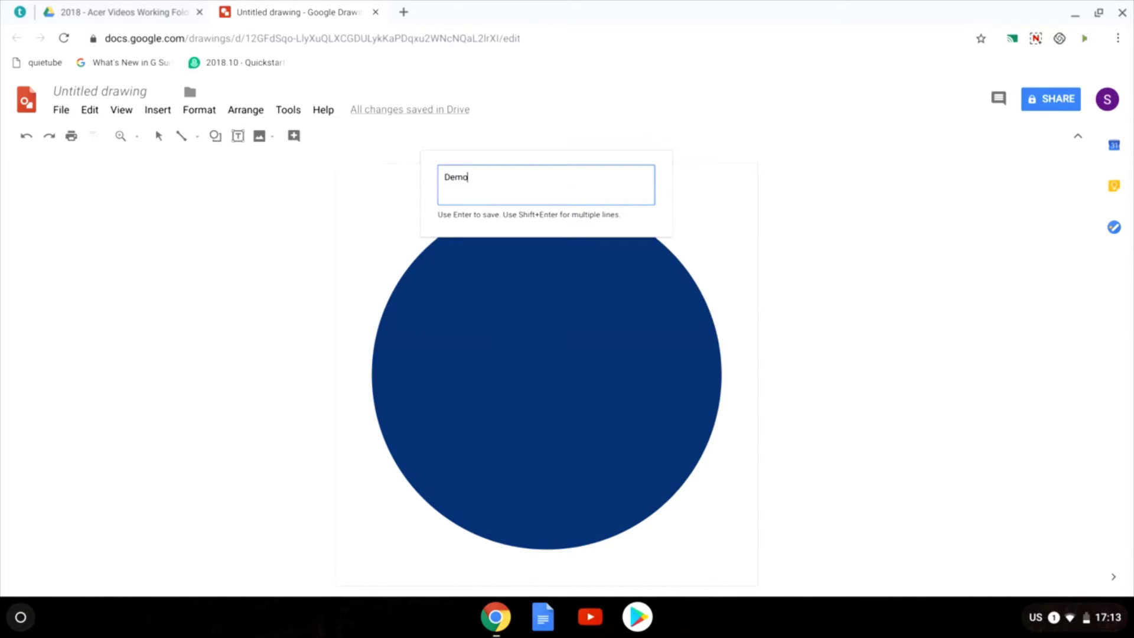
{"action": "key", "text": "Return"}
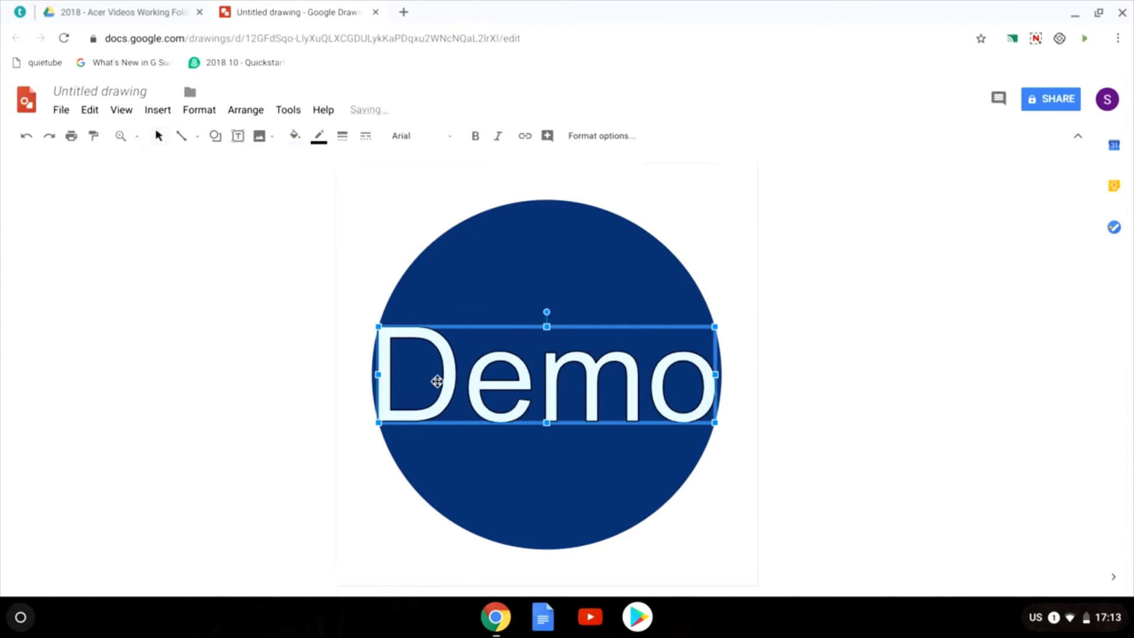
{"action": "left_click_drag", "start_coordinate": [448, 385], "coordinate": [93, 266]}
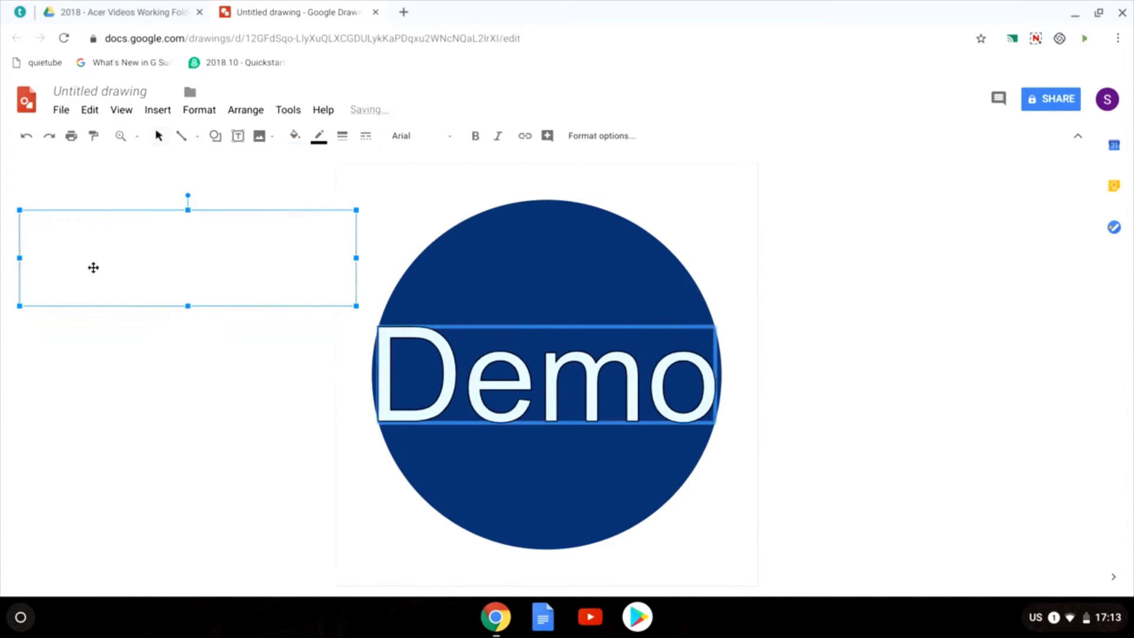
{"action": "left_click", "coordinate": [274, 192]}
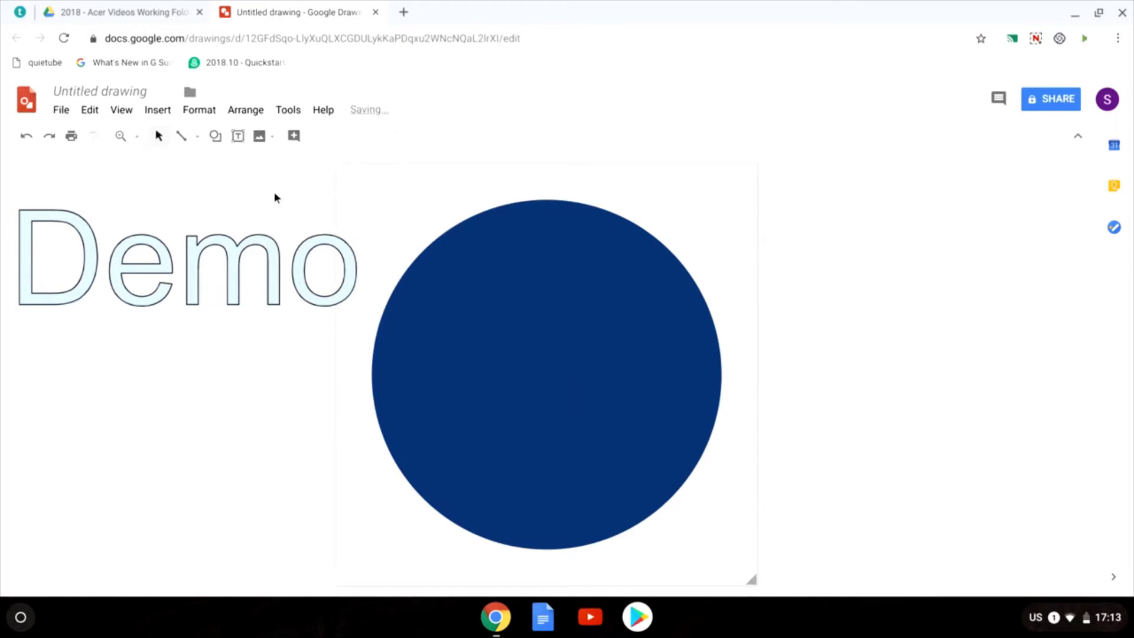
{"action": "left_click", "coordinate": [159, 112]}
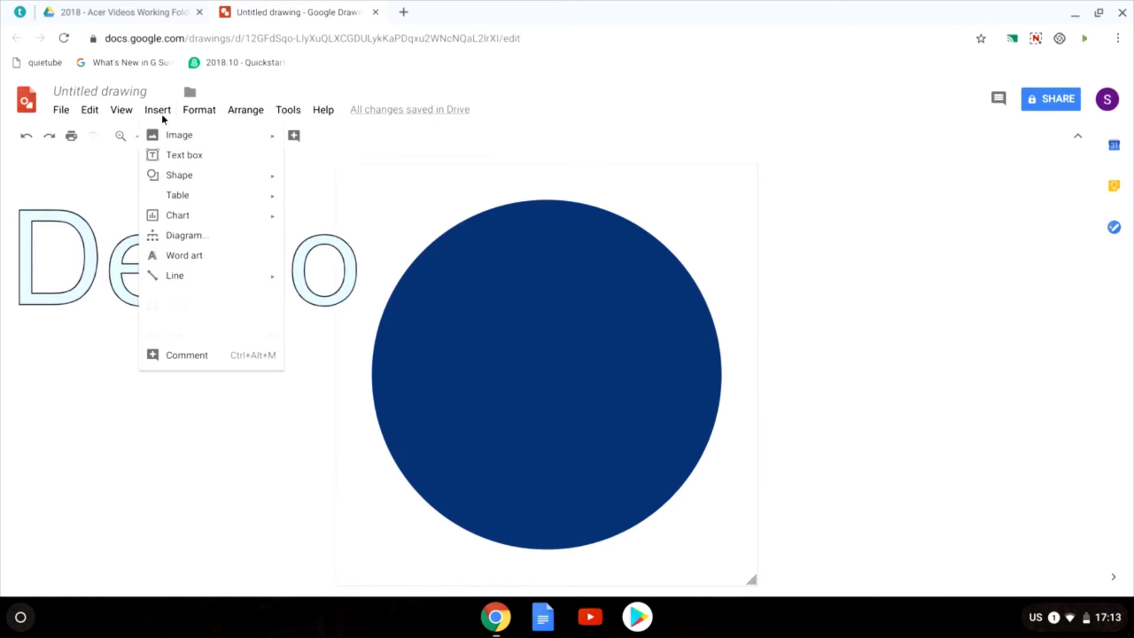
{"action": "left_click", "coordinate": [223, 162]}
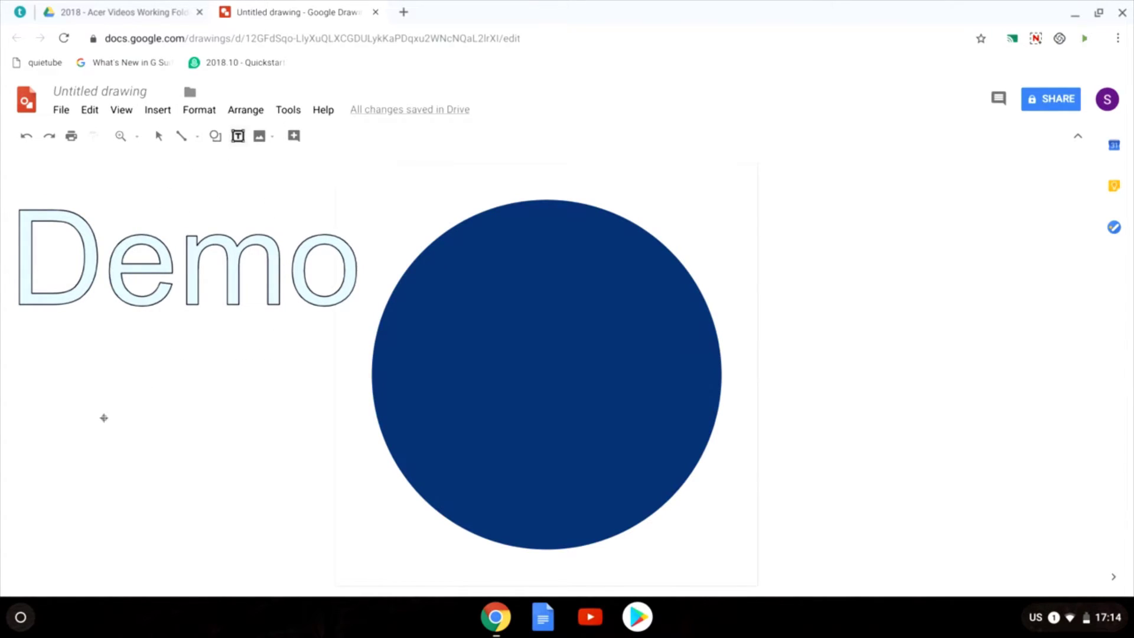
{"action": "left_click_drag", "start_coordinate": [79, 358], "coordinate": [218, 416]}
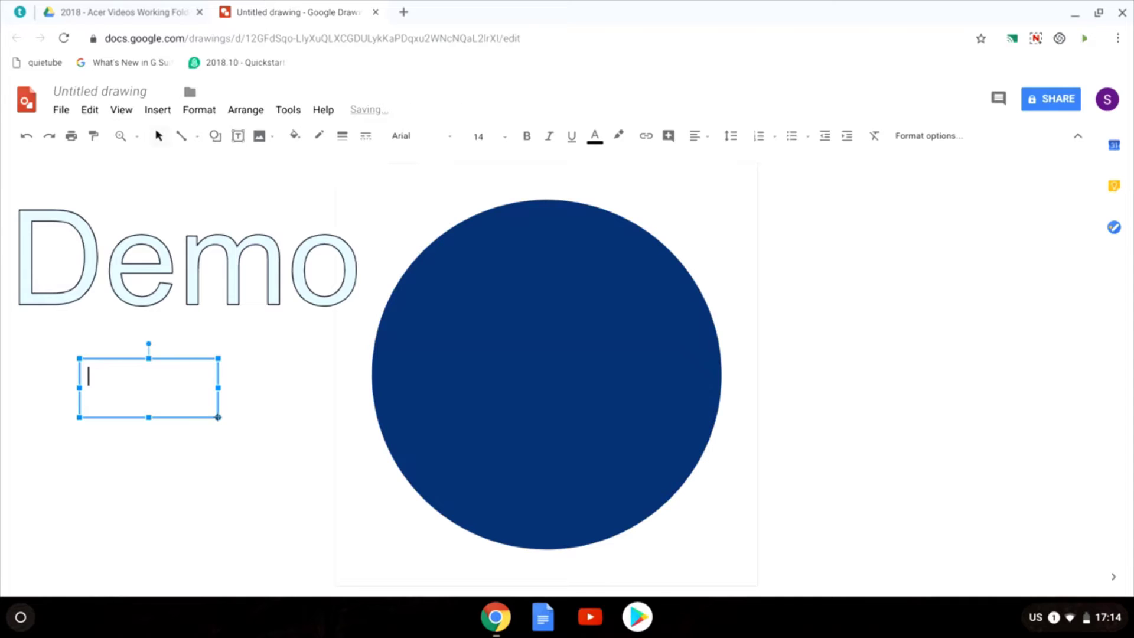
{"action": "type", "text": "Demo"}
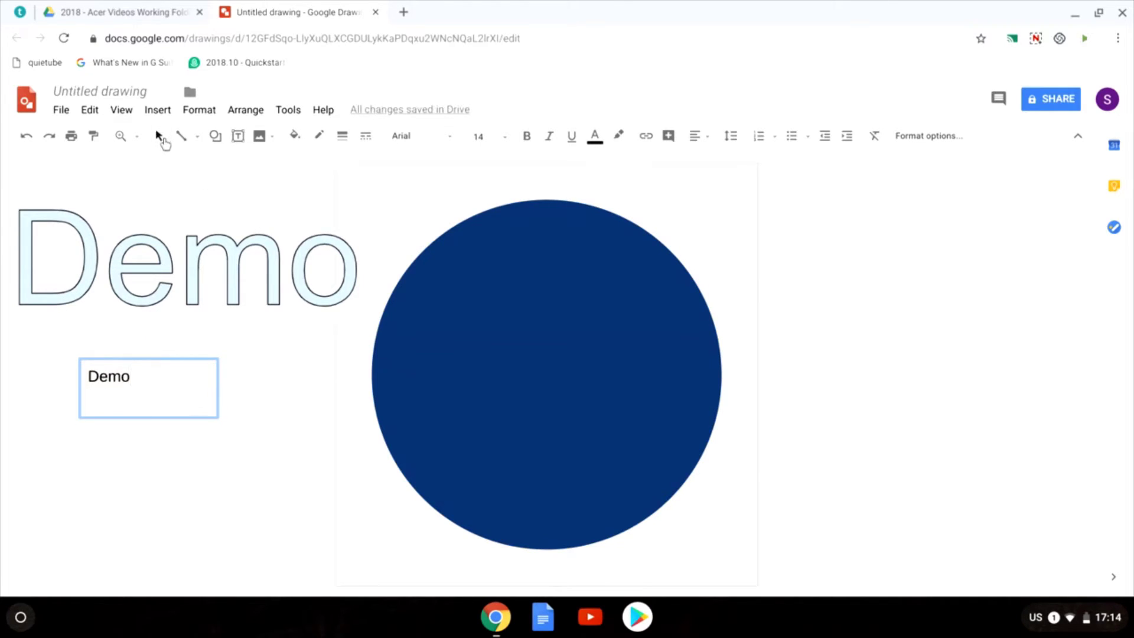
{"action": "left_click", "coordinate": [209, 275]}
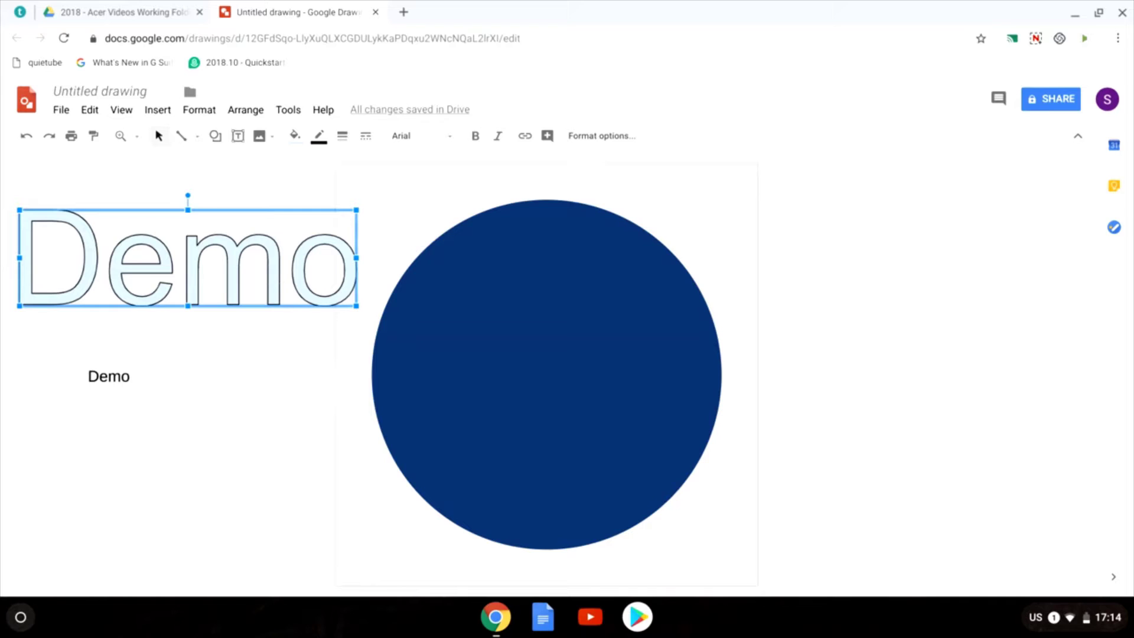
{"action": "left_click", "coordinate": [114, 378]}
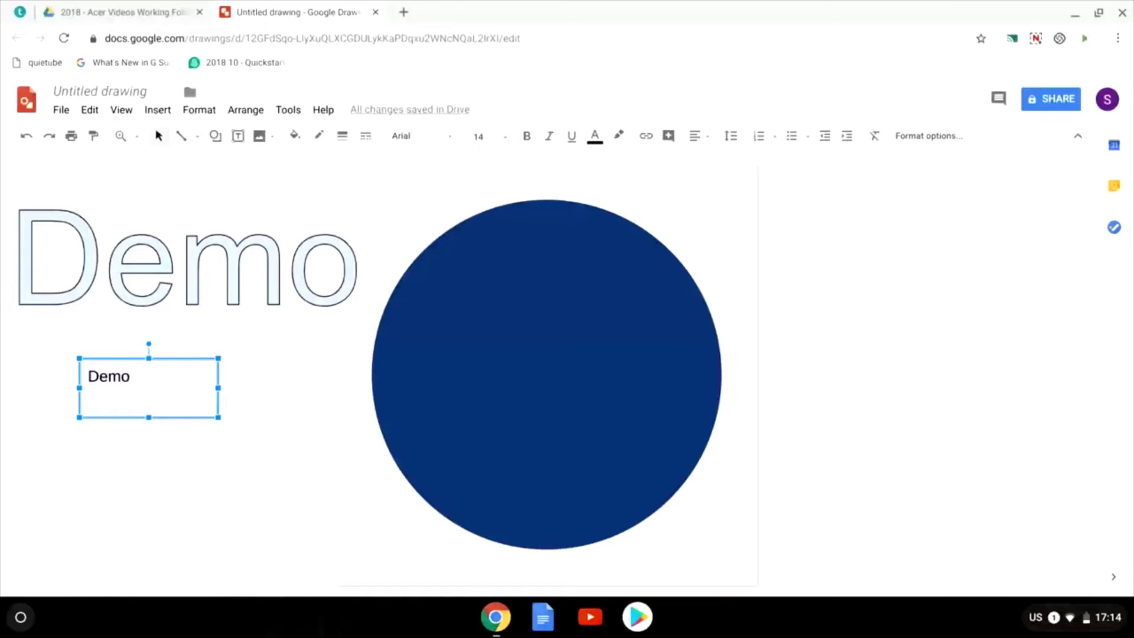
{"action": "key", "text": "Delete"}
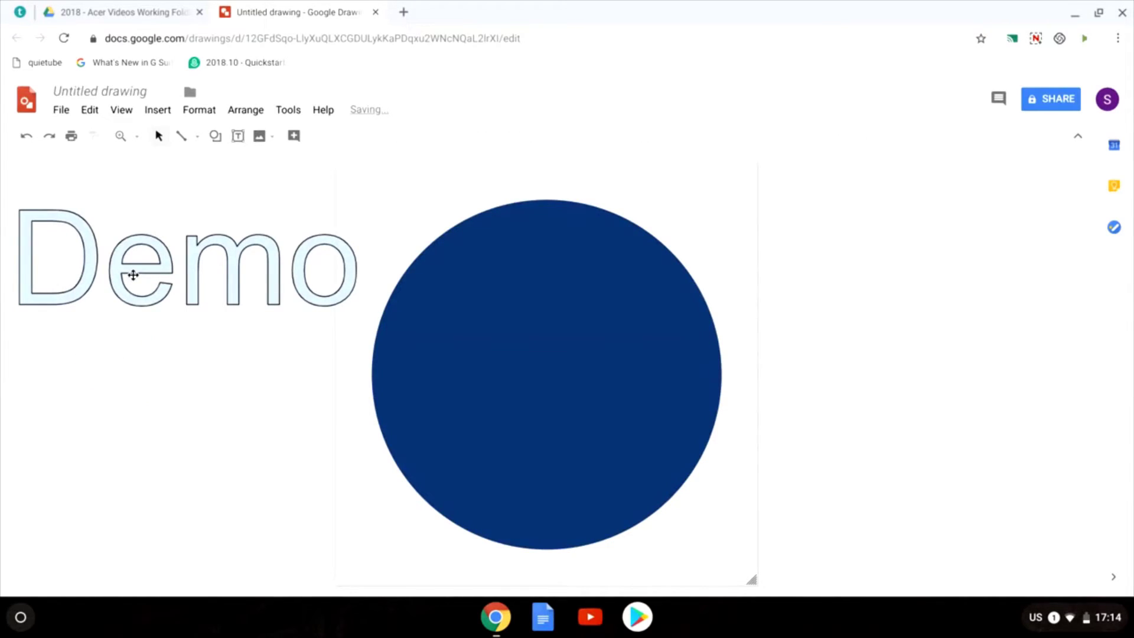
Step: Make the Demo word art solid white with a transparent outline
{"action": "left_click", "coordinate": [134, 276]}
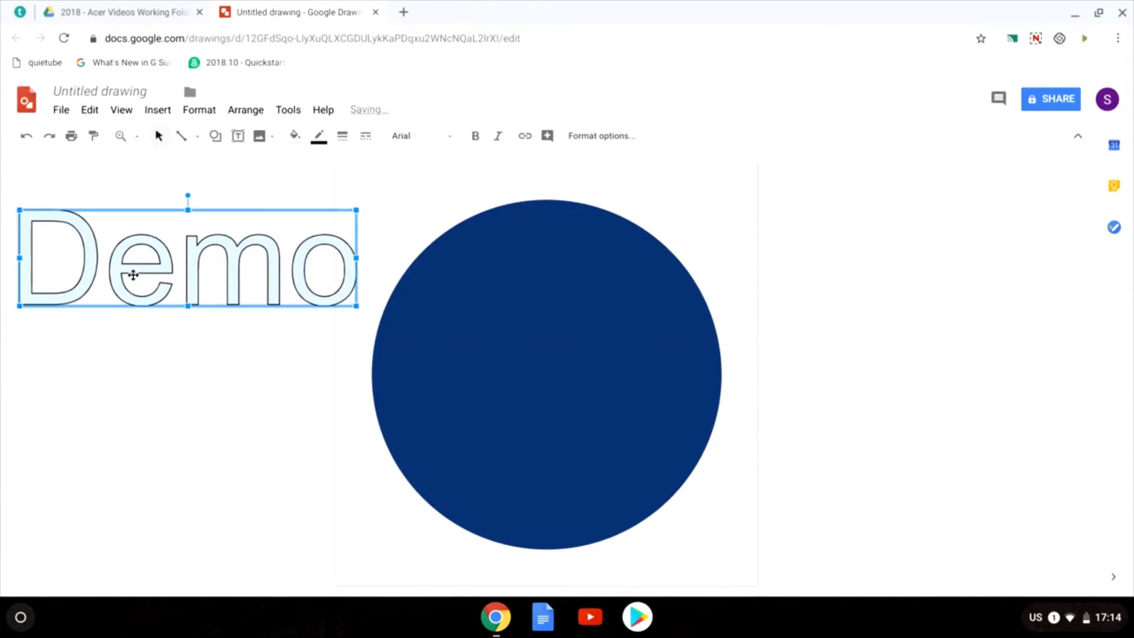
{"action": "left_click", "coordinate": [319, 135]}
{"action": "left_click", "coordinate": [351, 165]}
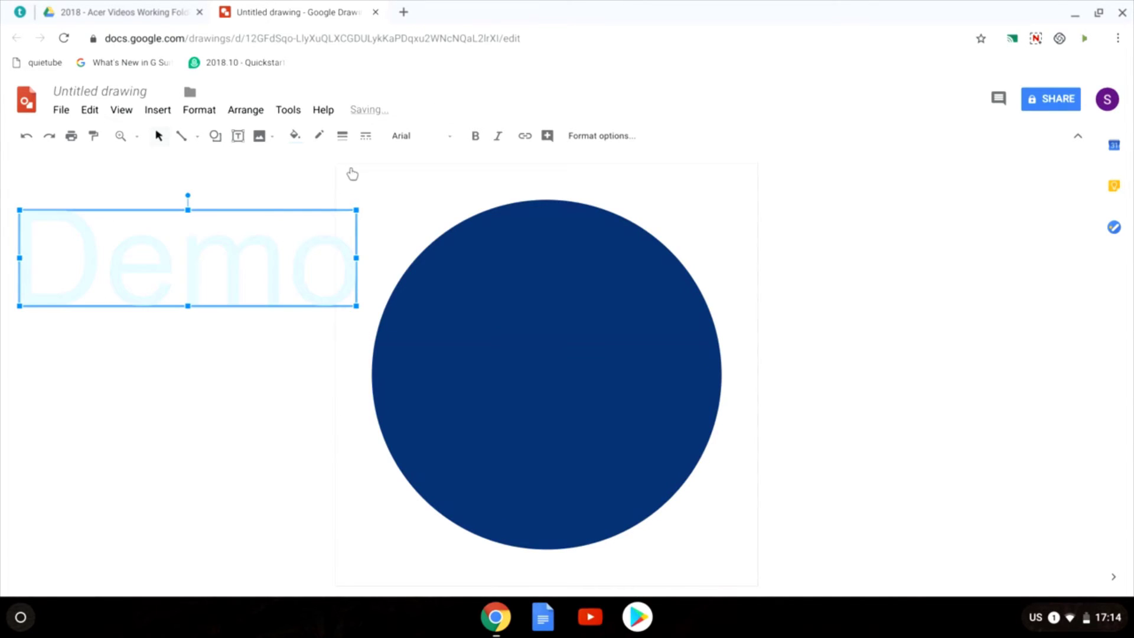
{"action": "left_click", "coordinate": [295, 136]}
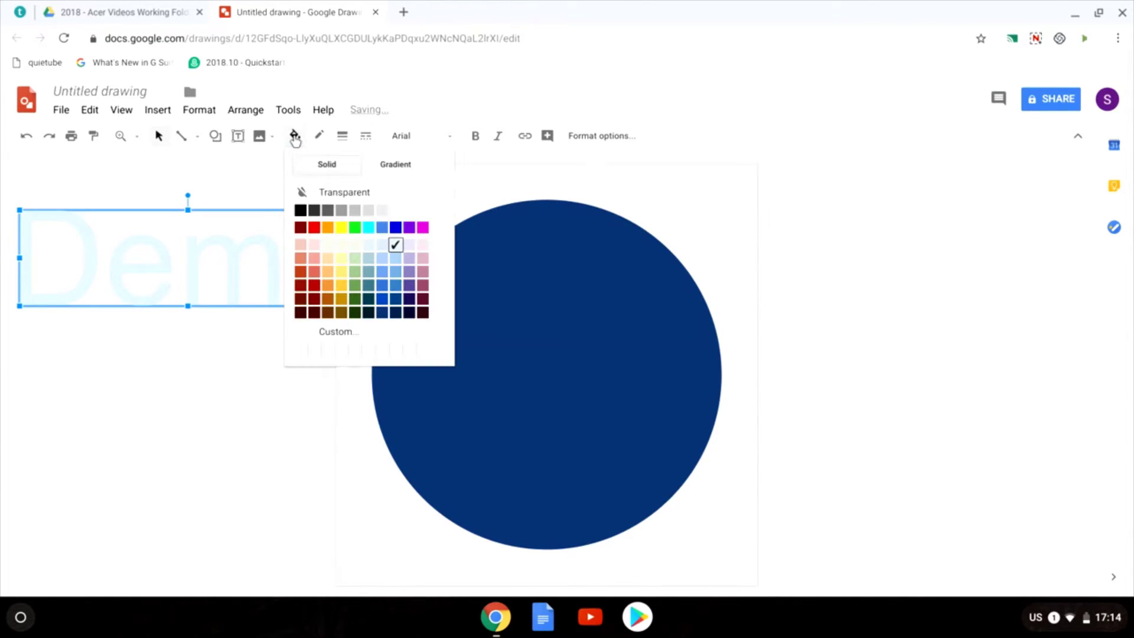
{"action": "left_click", "coordinate": [423, 211]}
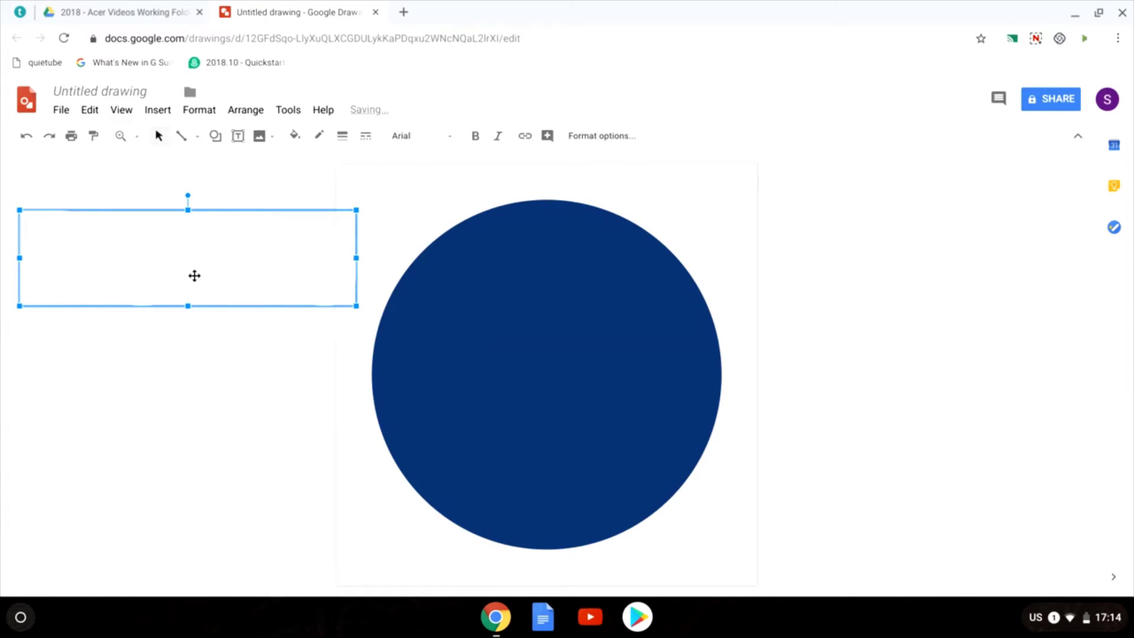
Step: Move the word art onto the circle's centre, resize it, and edit the text to 'DemO'
{"action": "left_click_drag", "start_coordinate": [194, 276], "coordinate": [552, 390]}
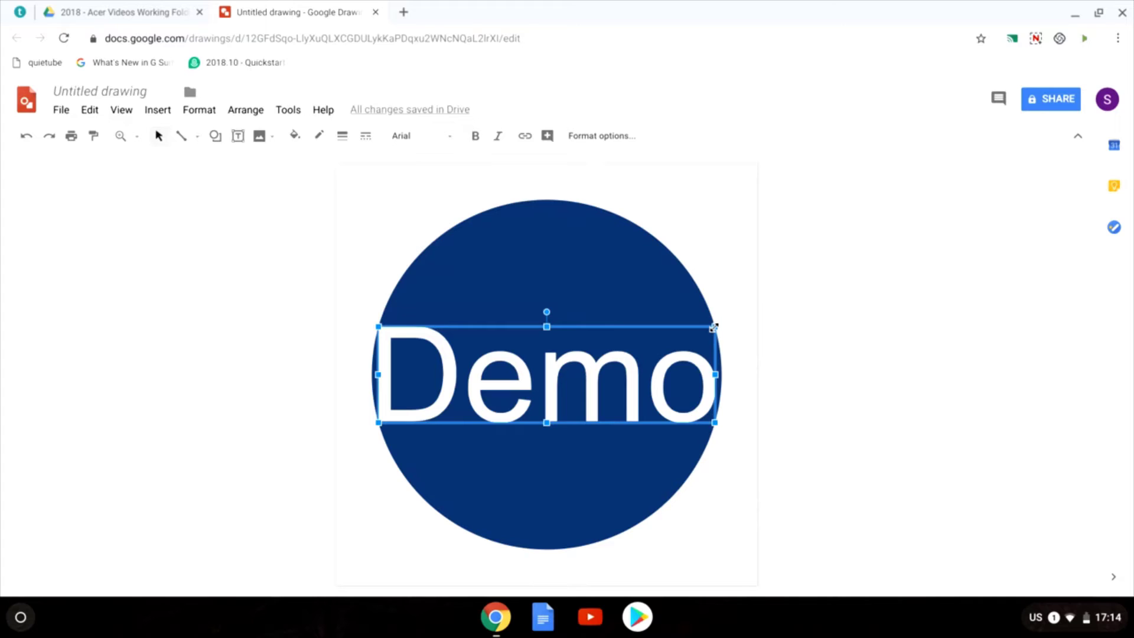
{"action": "left_click_drag", "start_coordinate": [713, 328], "coordinate": [634, 340]}
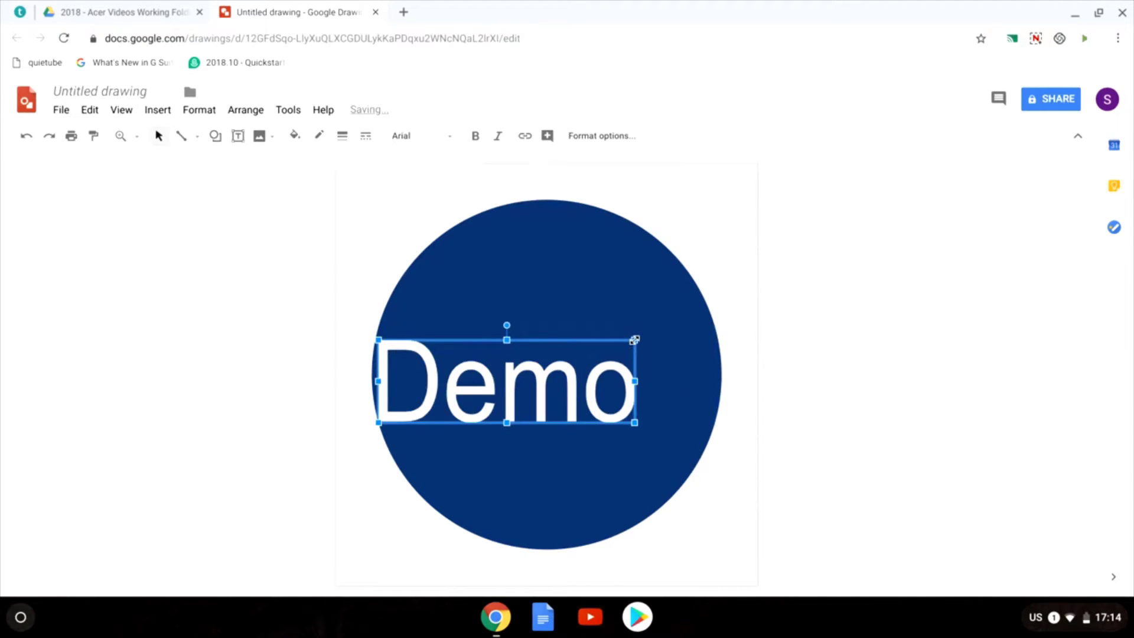
{"action": "left_click_drag", "start_coordinate": [634, 381], "coordinate": [698, 386]}
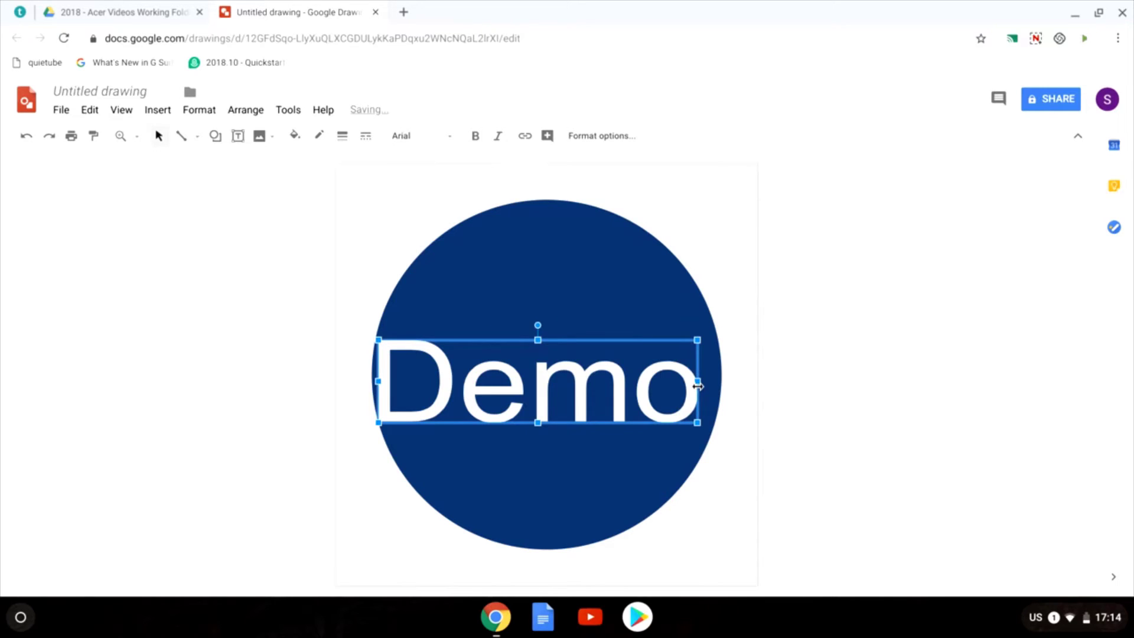
{"action": "double_click", "coordinate": [584, 385]}
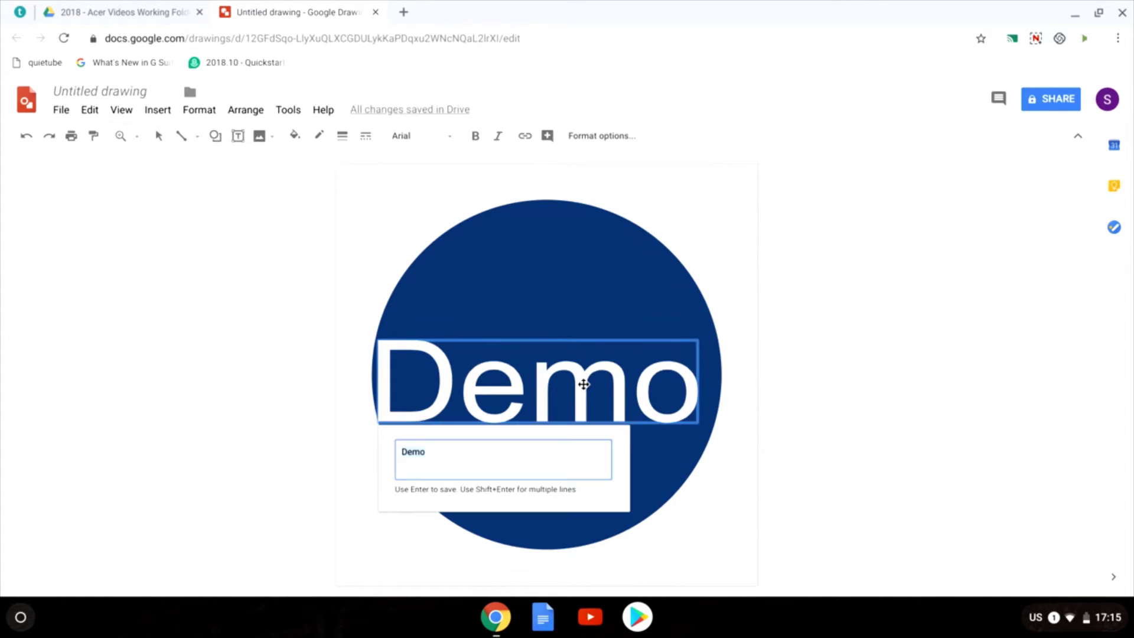
{"action": "left_click", "coordinate": [454, 455]}
{"action": "key", "text": "BackSpace"}
{"action": "key", "text": "Return"}
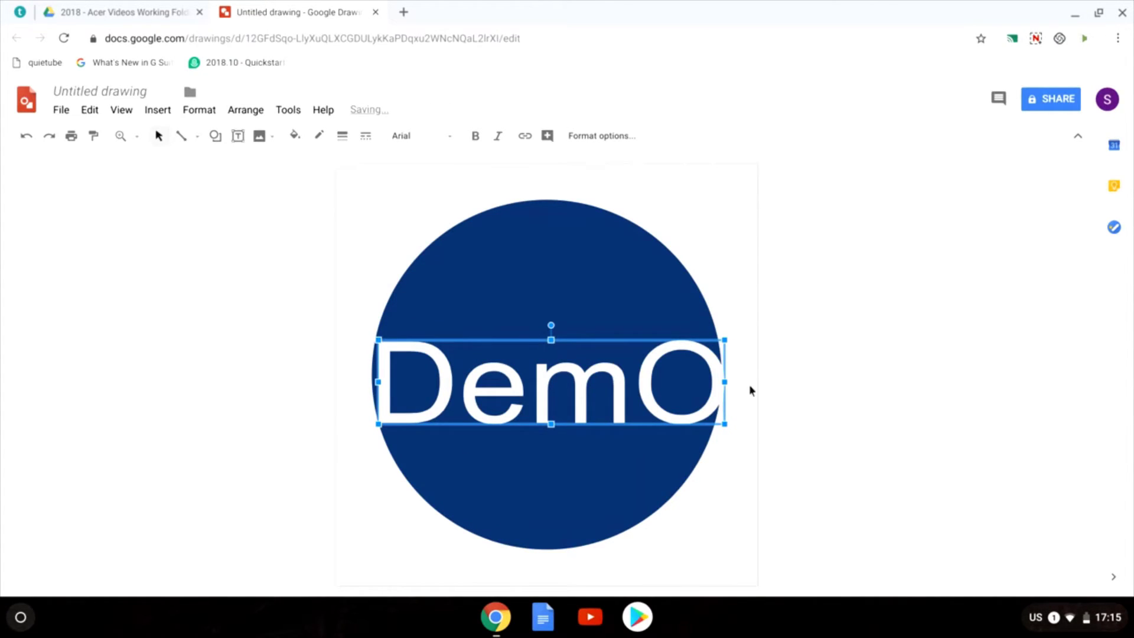
Step: Change the DemO lettering's font to Arvo from the More fonts dialog
{"action": "left_click", "coordinate": [429, 142]}
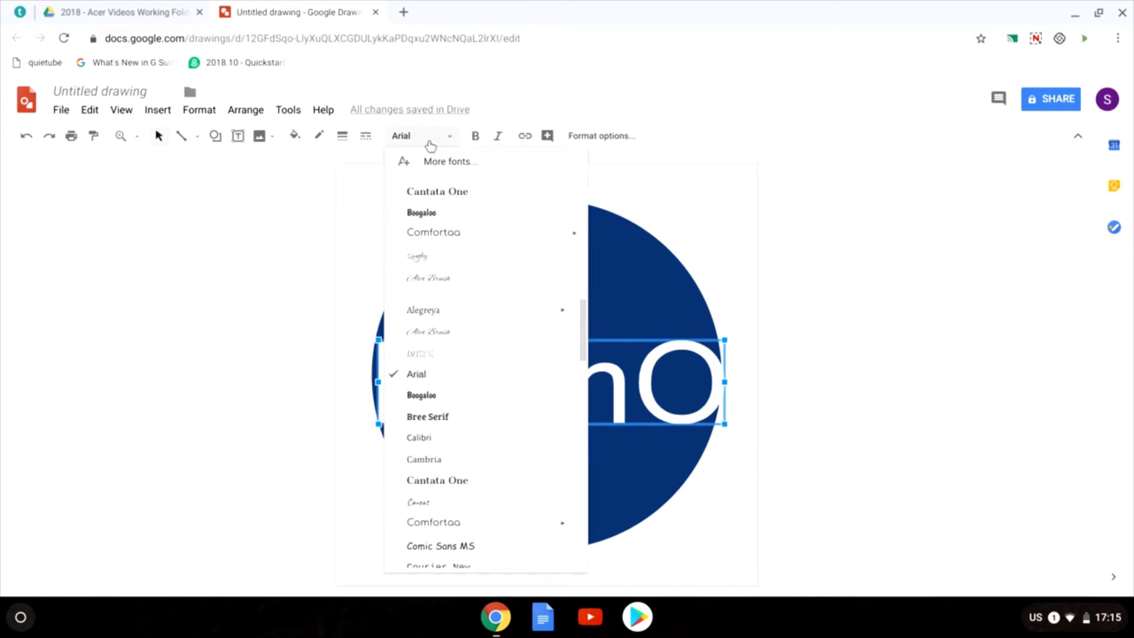
{"action": "left_click", "coordinate": [478, 168]}
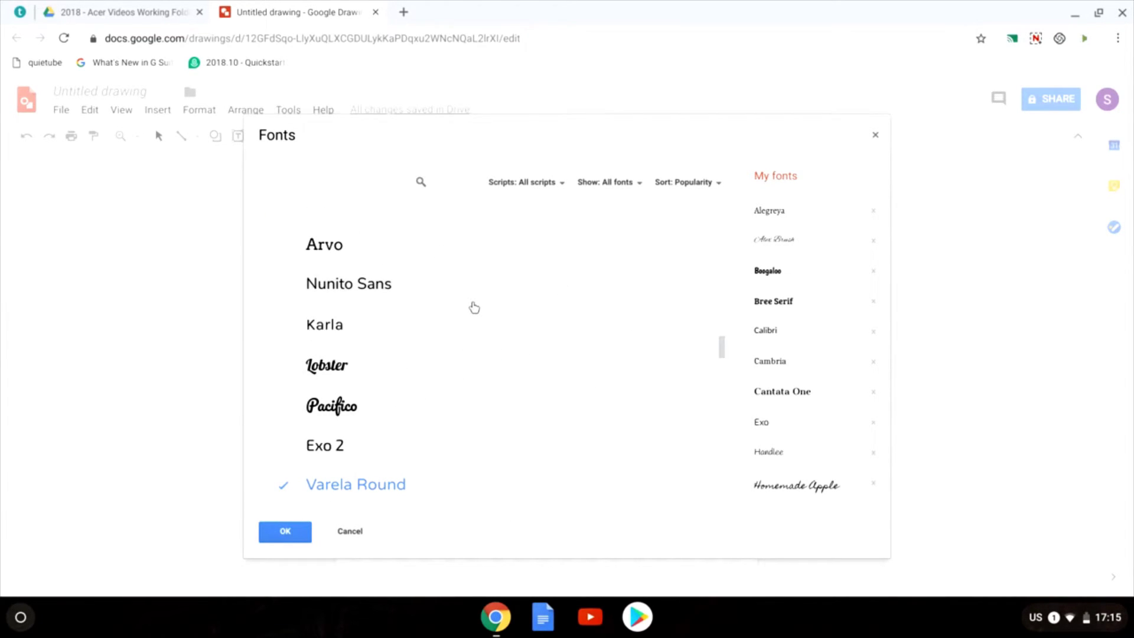
{"action": "left_click", "coordinate": [380, 255]}
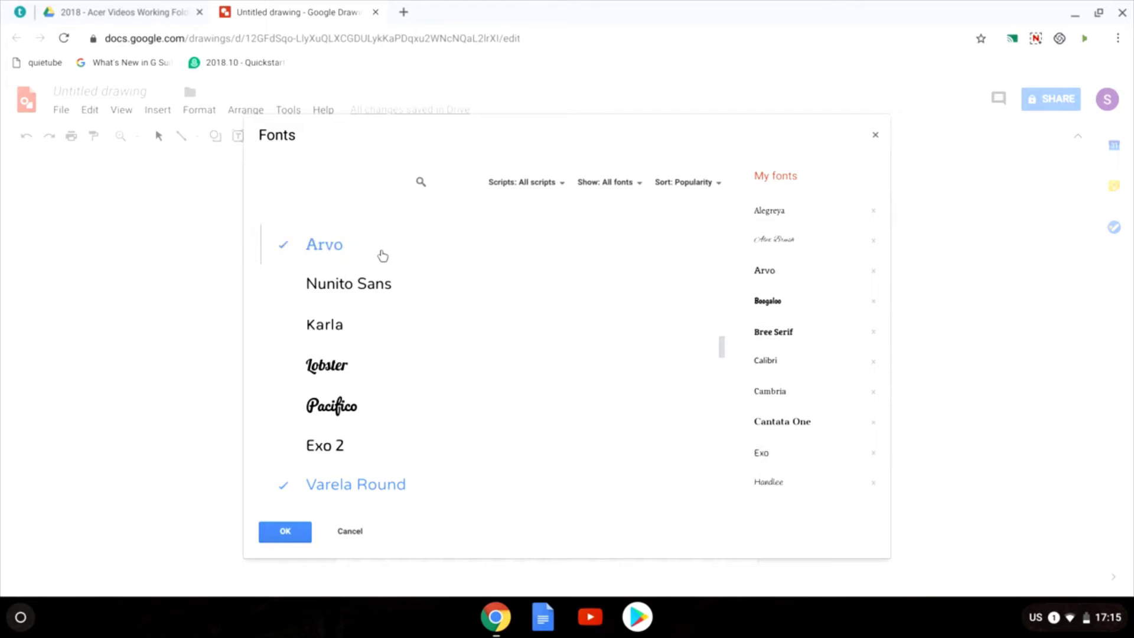
{"action": "left_click", "coordinate": [285, 531]}
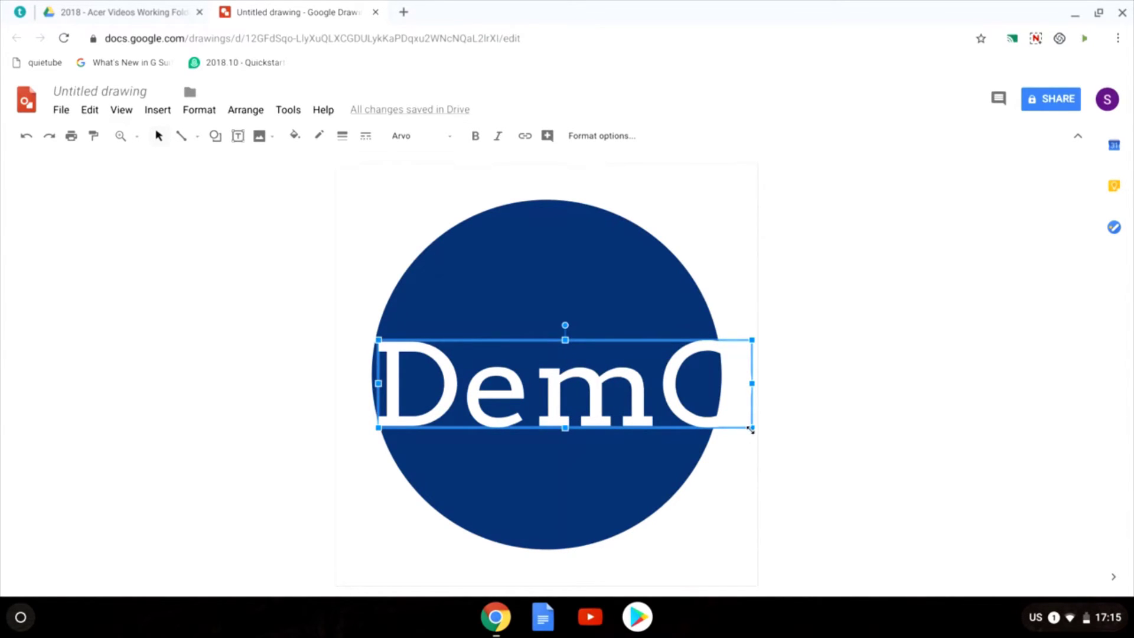
{"action": "left_click_drag", "start_coordinate": [751, 429], "coordinate": [704, 406]}
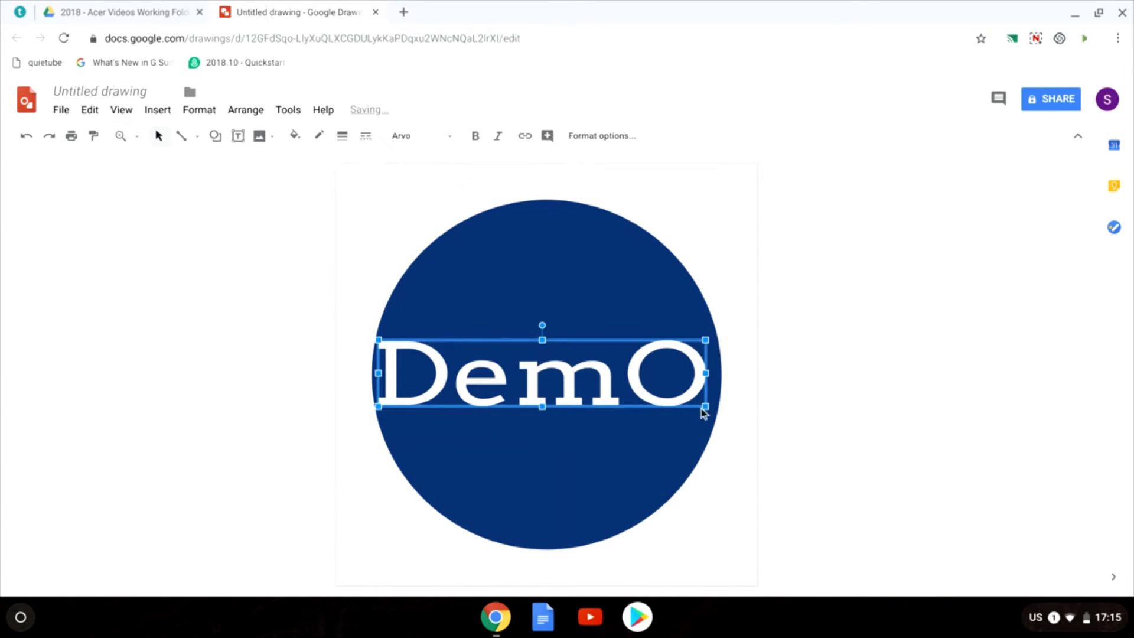
{"action": "left_click_drag", "start_coordinate": [543, 407], "coordinate": [542, 440]}
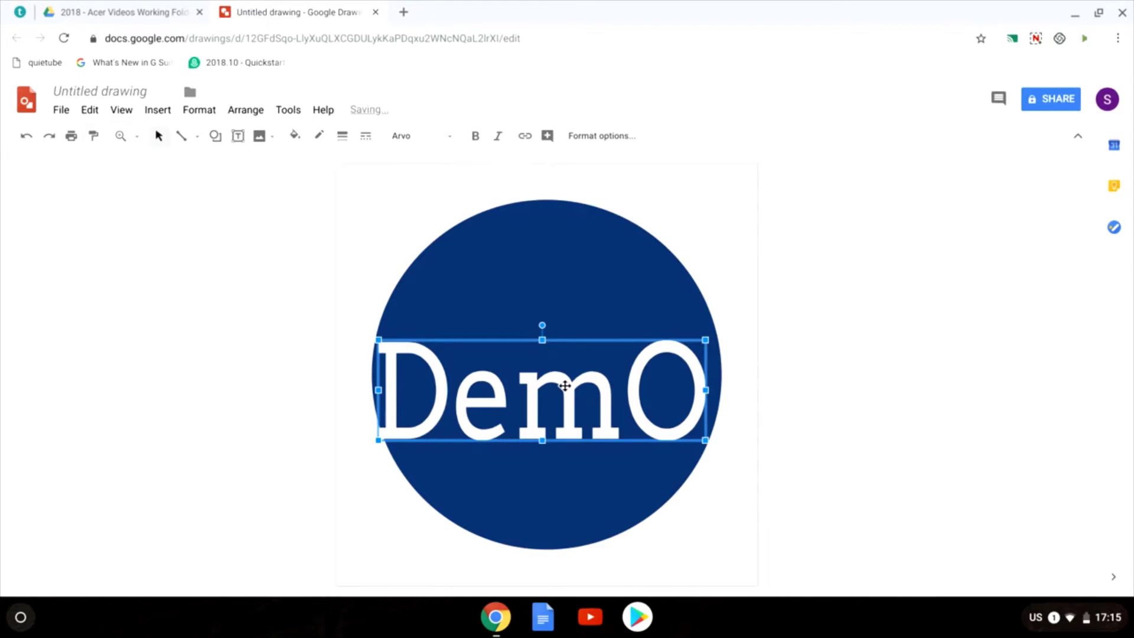
{"action": "left_click_drag", "start_coordinate": [568, 388], "coordinate": [578, 375]}
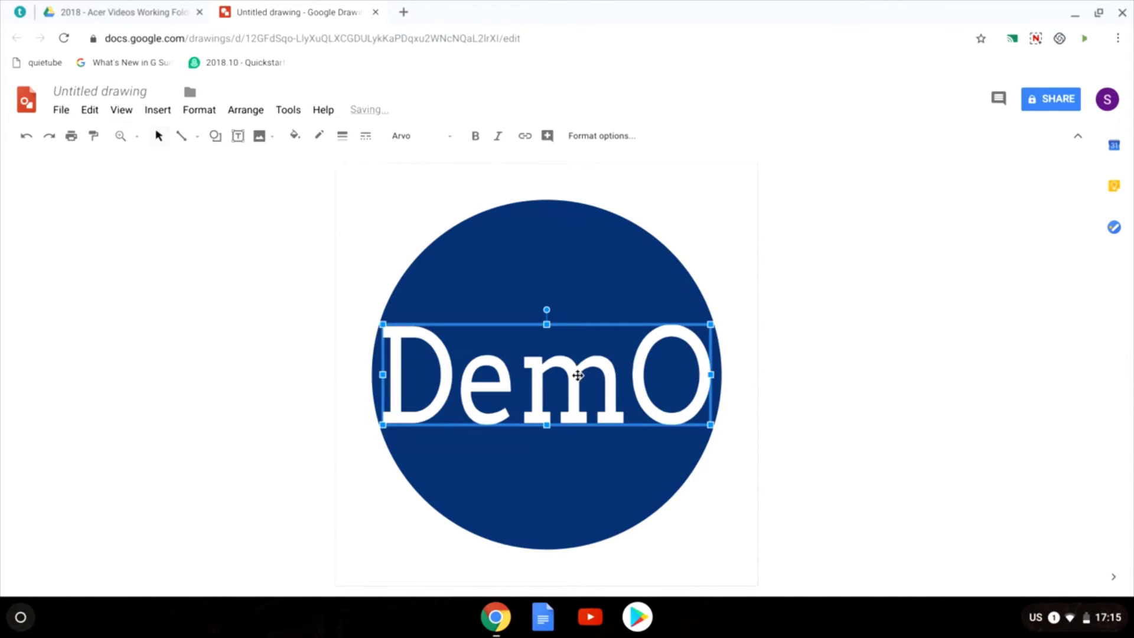
{"action": "left_click", "coordinate": [323, 310]}
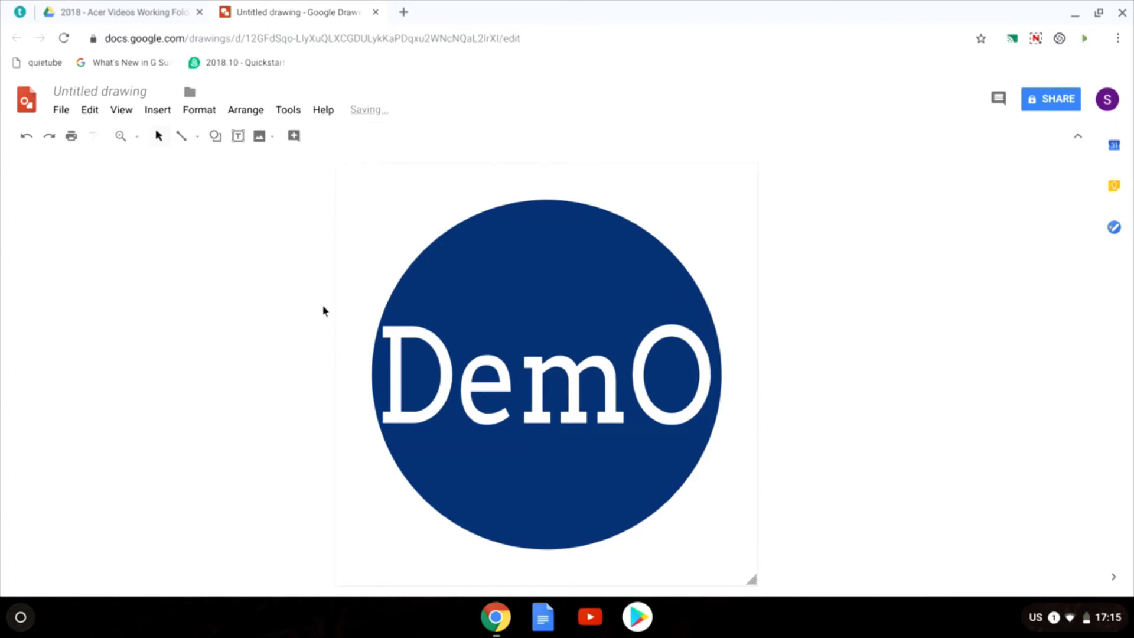
{"action": "left_click", "coordinate": [502, 254]}
{"action": "left_click", "coordinate": [521, 400]}
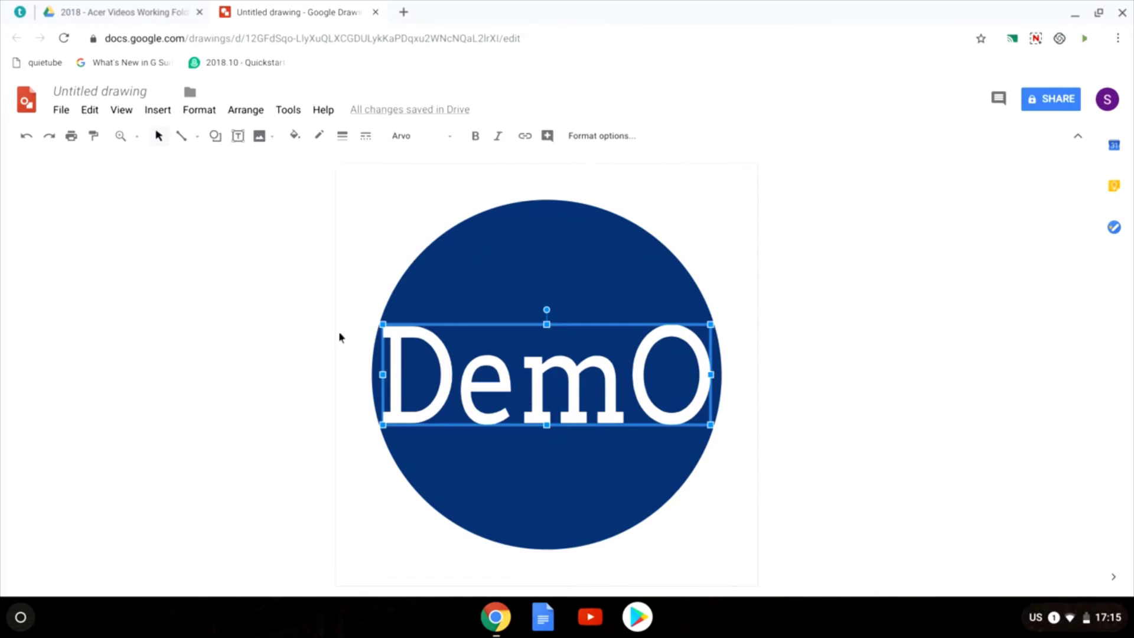
{"action": "left_click", "coordinate": [313, 344]}
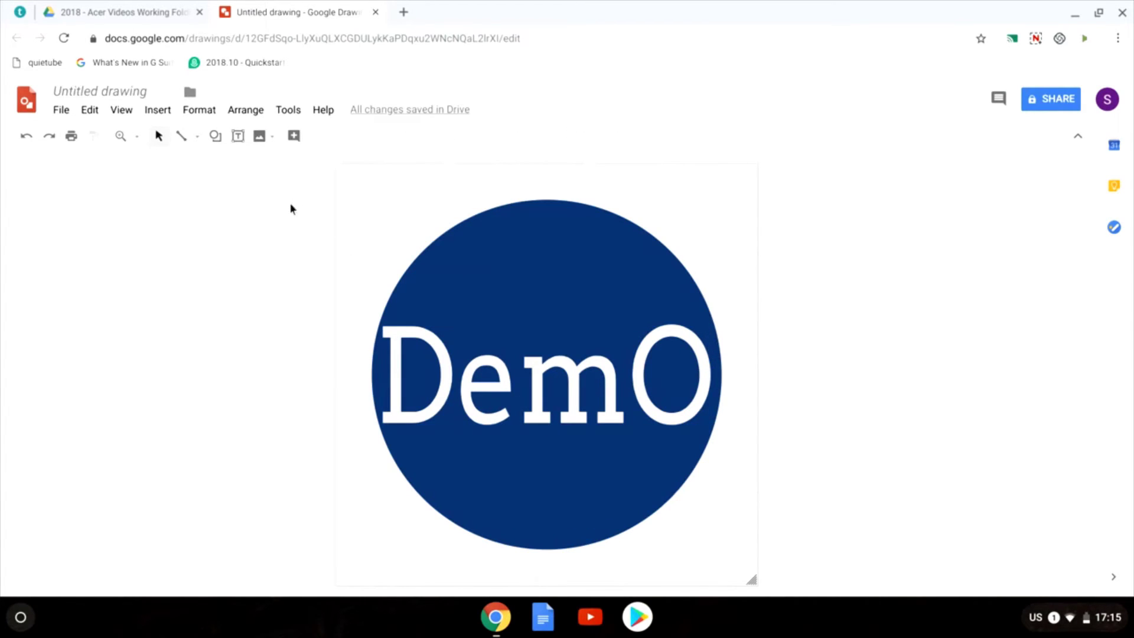
Step: Box-select the blue circle and DemO text, group them, and shift the group slightly
{"action": "left_click_drag", "start_coordinate": [330, 237], "coordinate": [729, 554]}
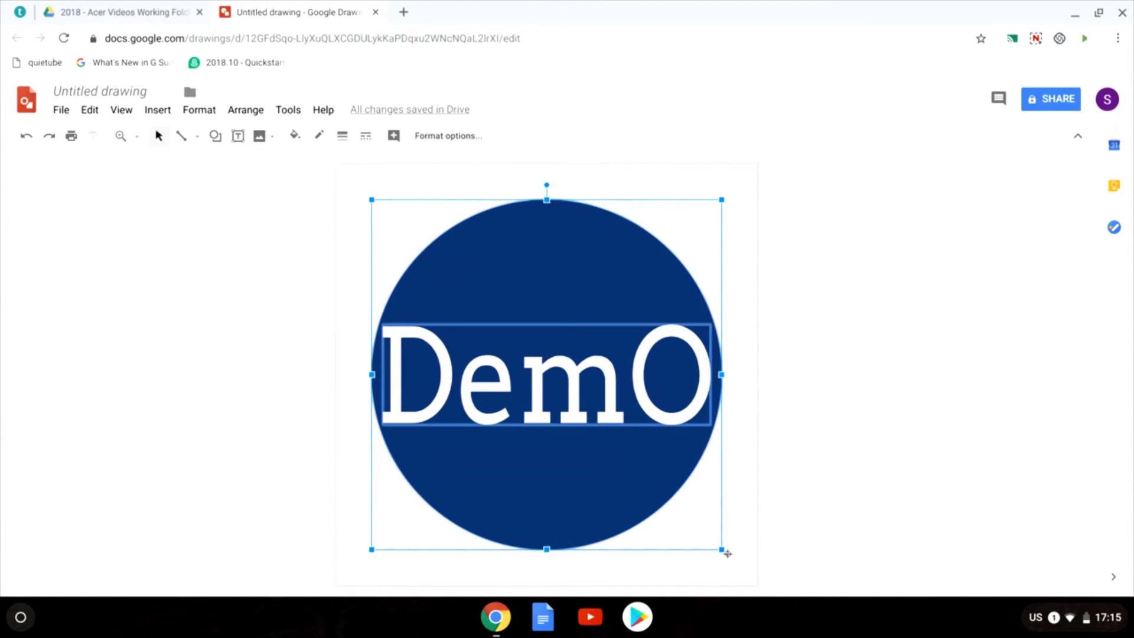
{"action": "right_click", "coordinate": [532, 370]}
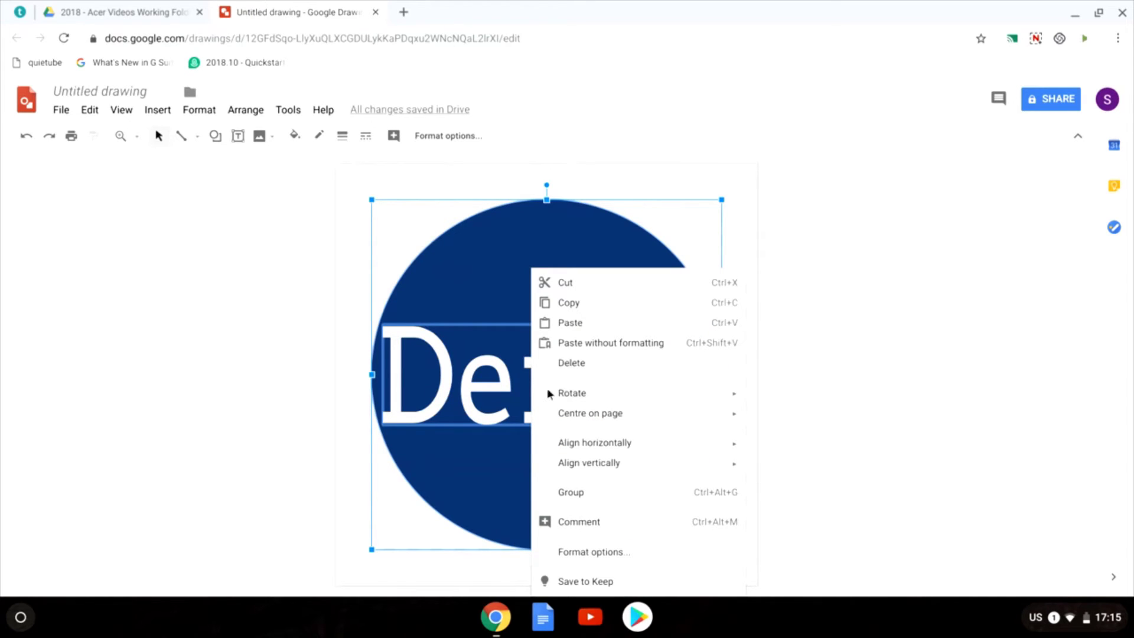
{"action": "left_click", "coordinate": [607, 501]}
{"action": "left_click", "coordinate": [230, 378]}
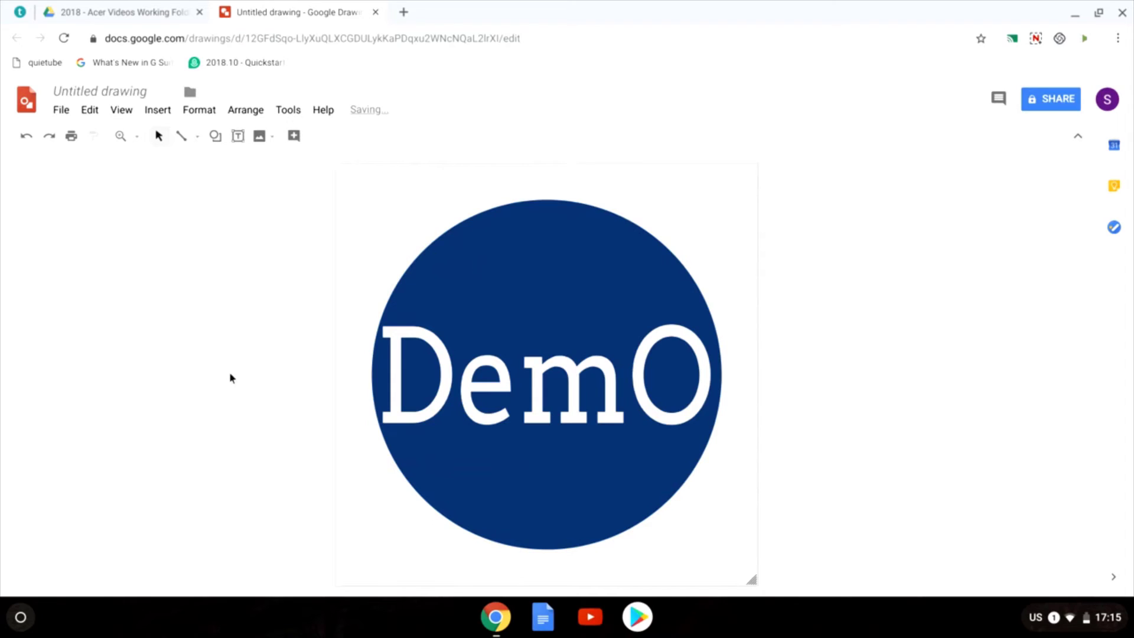
{"action": "left_click", "coordinate": [558, 365]}
{"action": "left_click_drag", "start_coordinate": [557, 364], "coordinate": [525, 388]}
{"action": "left_click", "coordinate": [314, 342]}
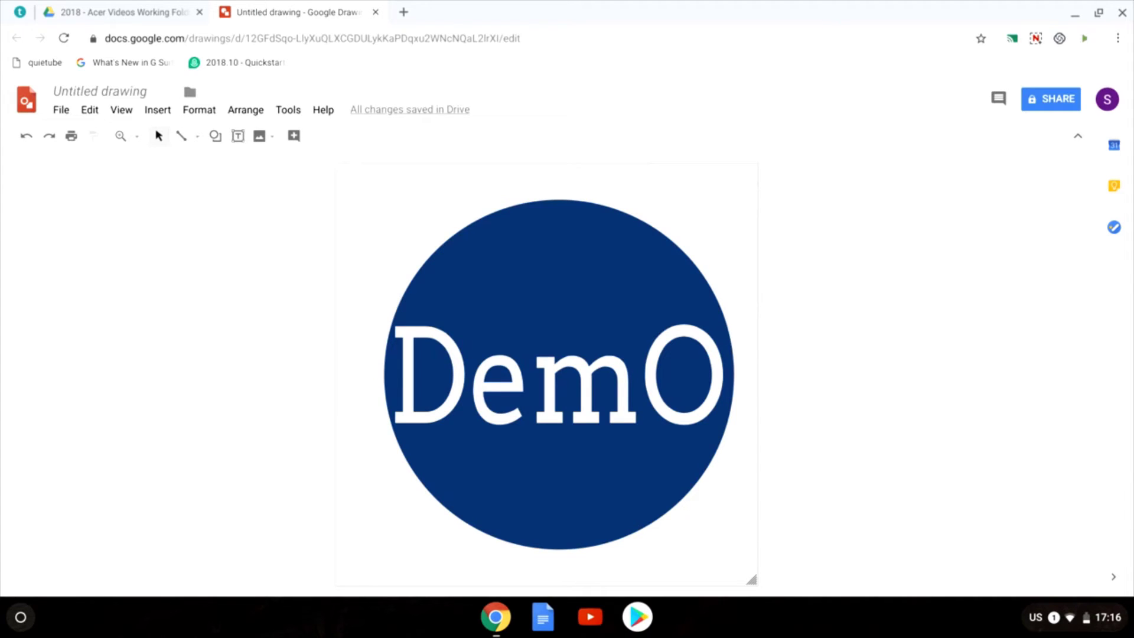
Step: Search Google Images for 'tree' and insert the cartoon green tree picture
{"action": "left_click", "coordinate": [162, 111]}
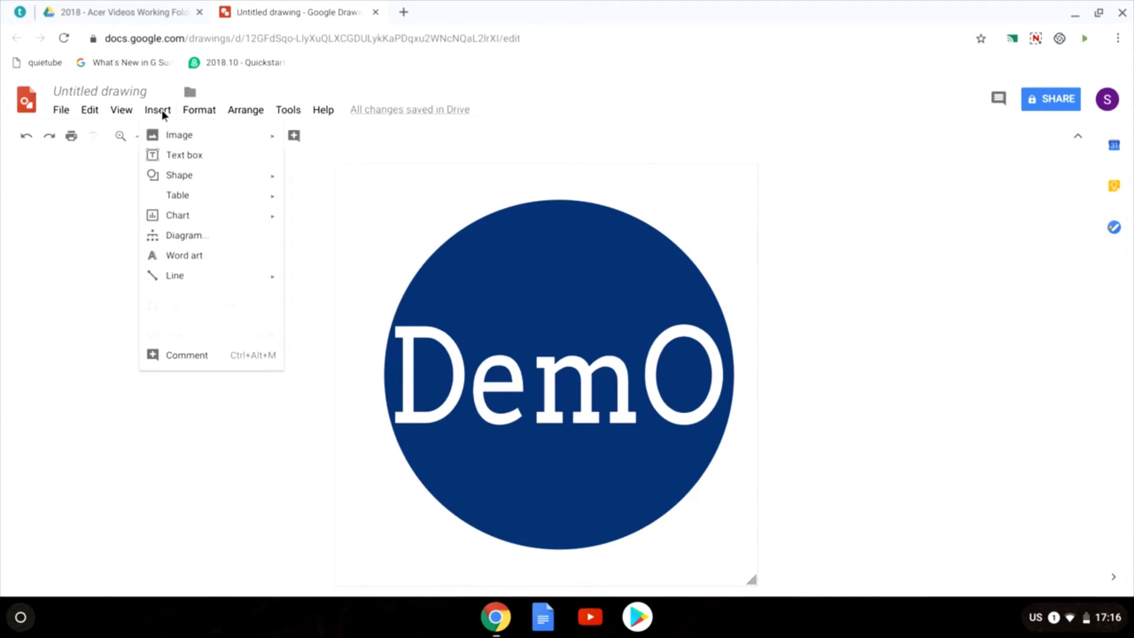
{"action": "mouse_move", "coordinate": [191, 139]}
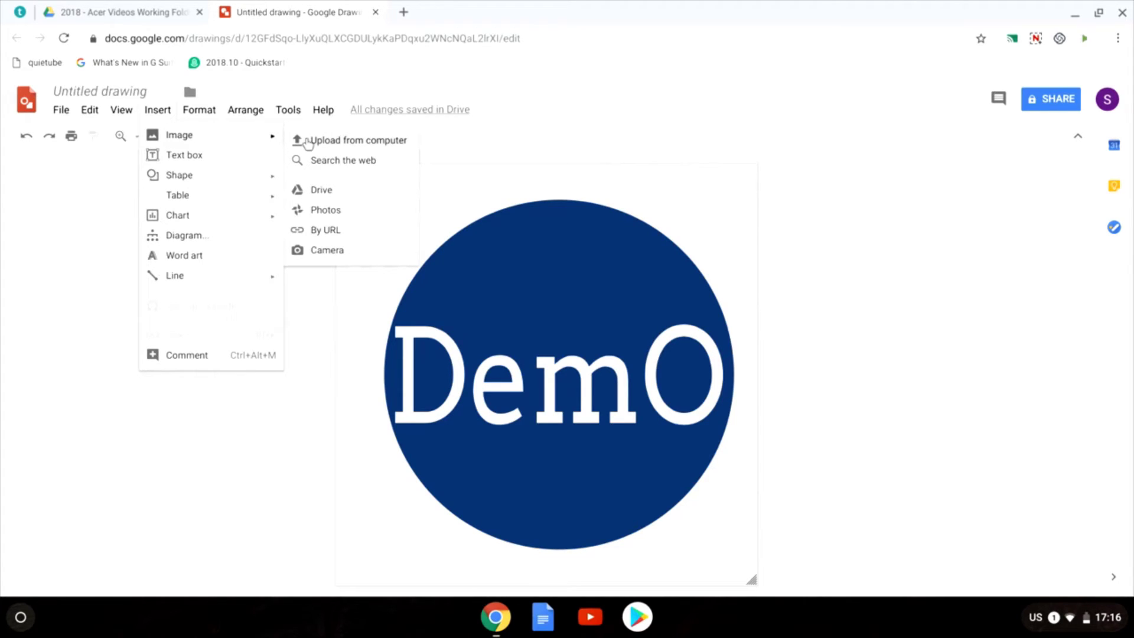
{"action": "left_click", "coordinate": [358, 164]}
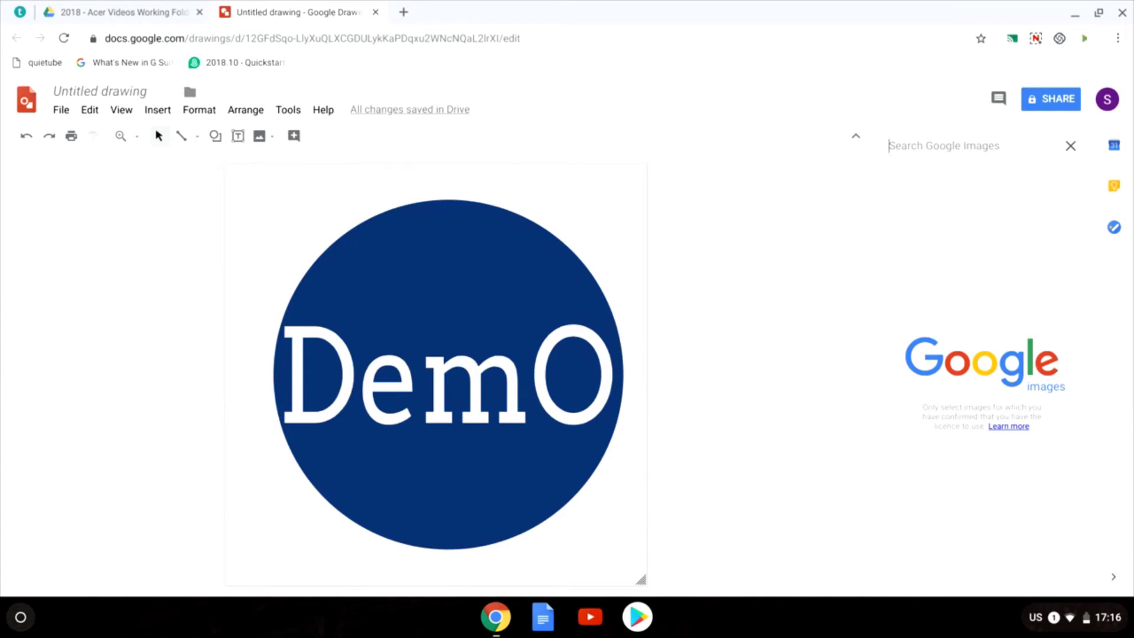
{"action": "type", "text": "tree"}
{"action": "key", "text": "Return"}
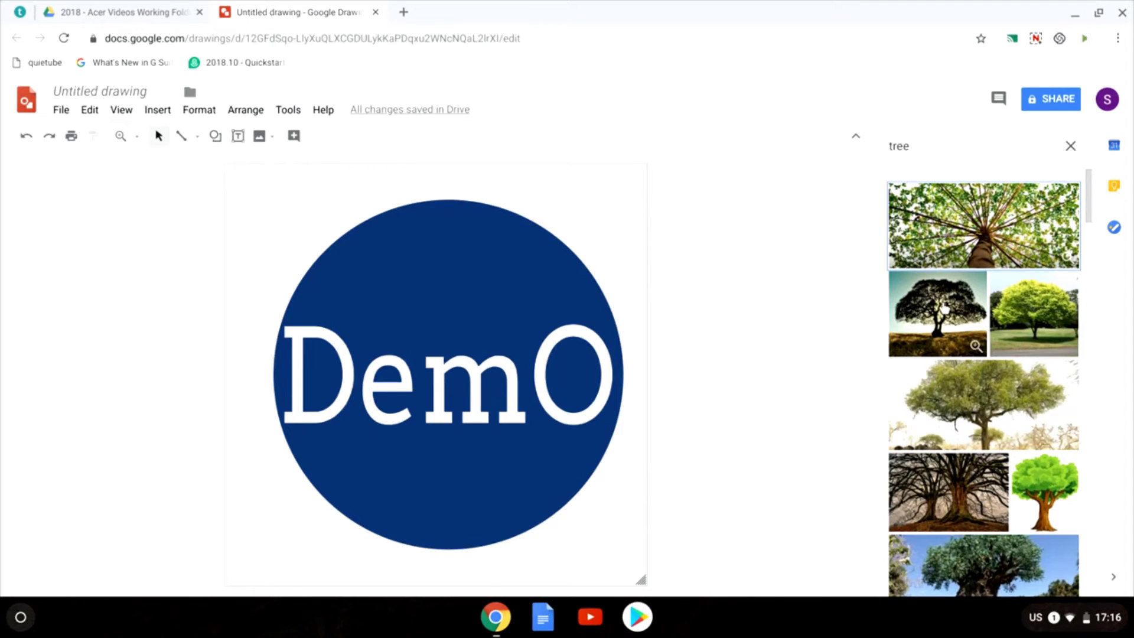
{"action": "left_click", "coordinate": [1052, 488]}
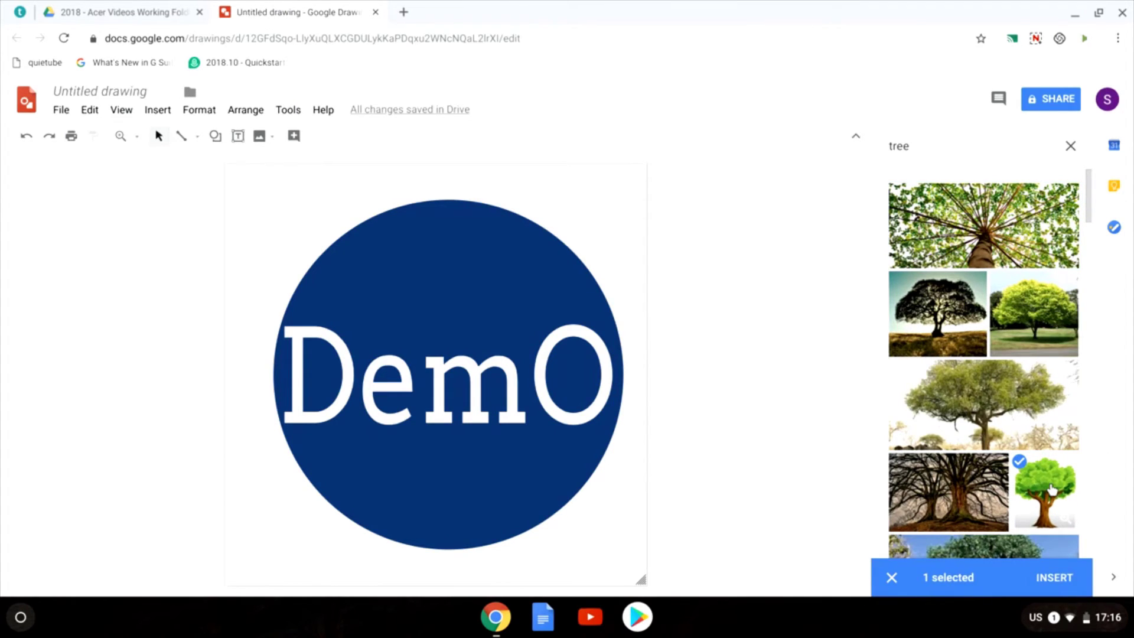
{"action": "left_click", "coordinate": [1055, 579]}
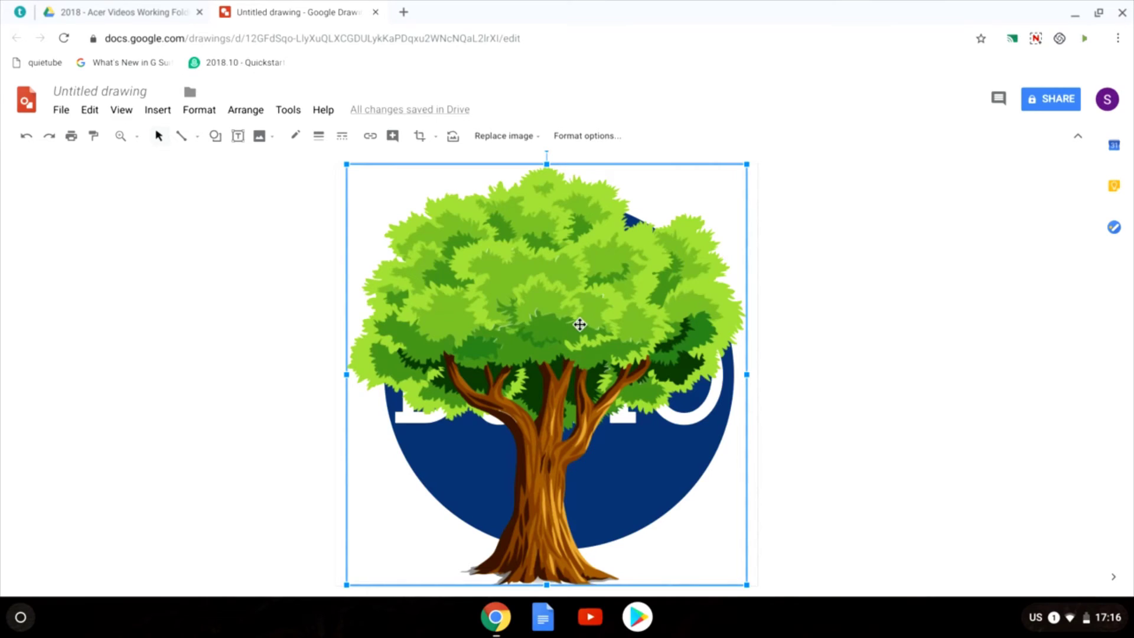
Step: Drag the tree image off the page to the left and zoom to view it beside the logo
{"action": "left_click_drag", "start_coordinate": [137, 297], "coordinate": [160, 323]}
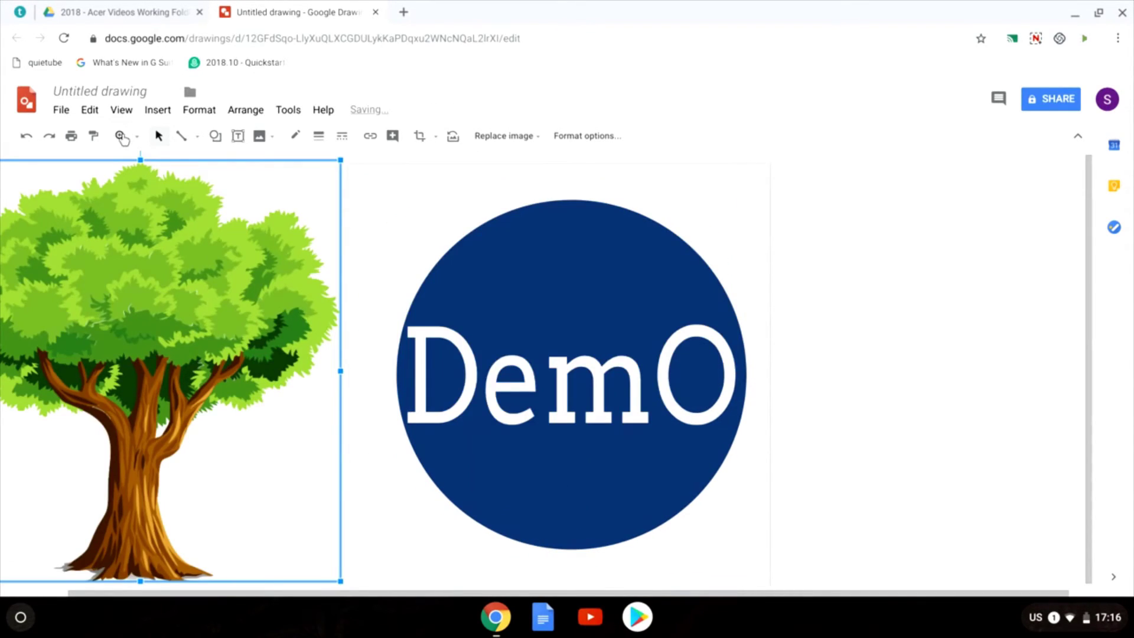
{"action": "left_click", "coordinate": [120, 139]}
{"action": "left_click", "coordinate": [110, 310], "text": "shift"}
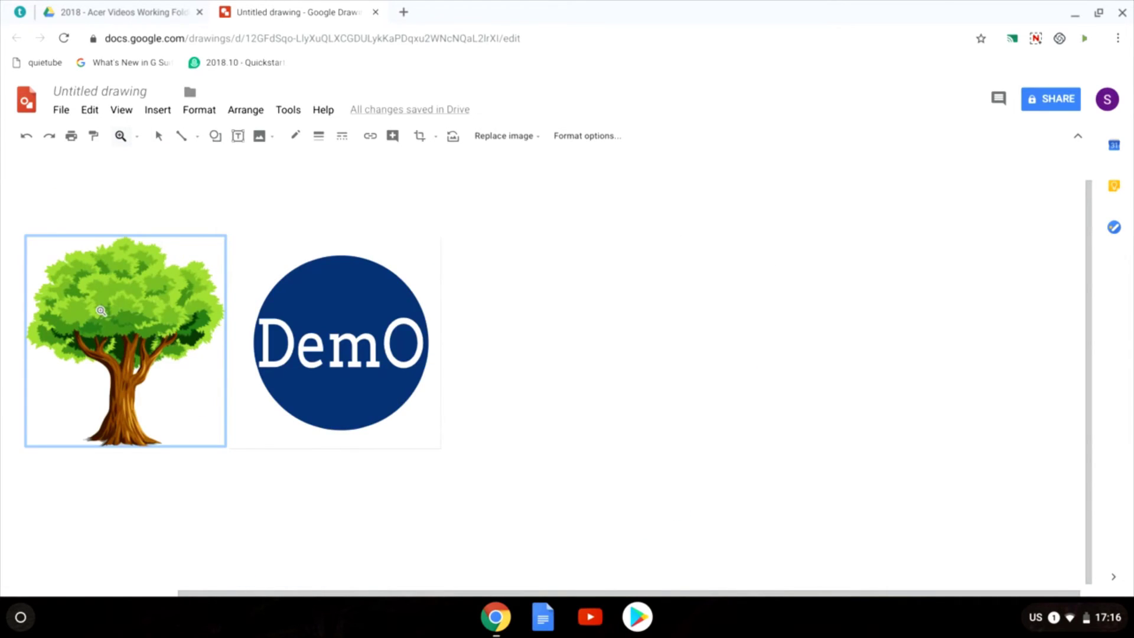
{"action": "left_click", "coordinate": [101, 310]}
{"action": "scroll", "coordinate": [101, 311], "scroll_direction": "left", "scroll_amount": 2}
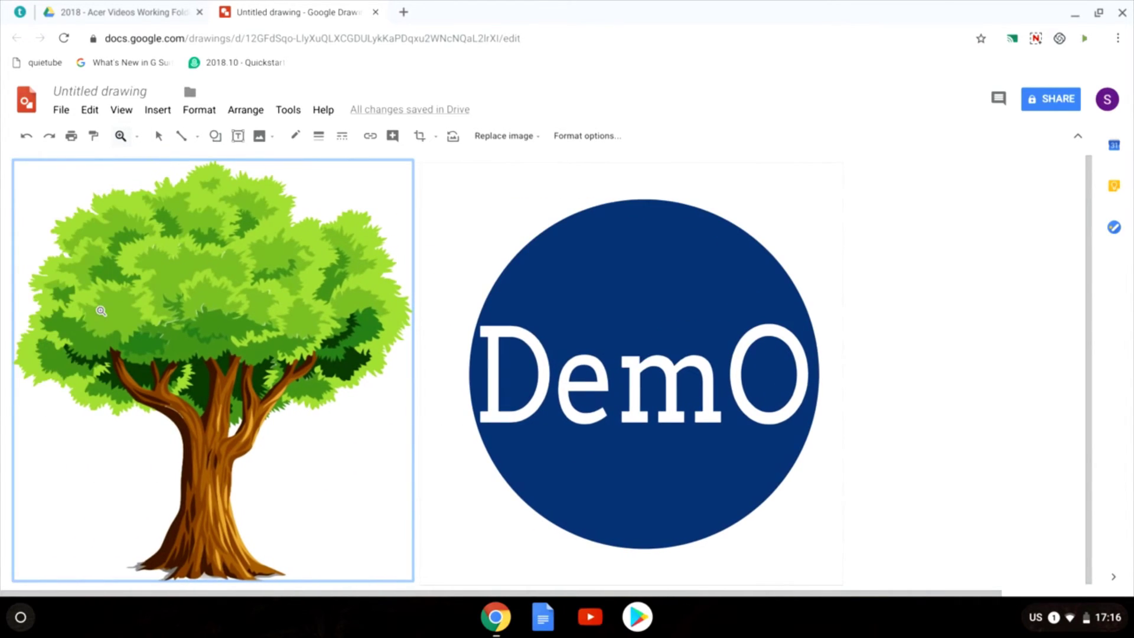
{"action": "left_click", "coordinate": [101, 310]}
{"action": "scroll", "coordinate": [101, 310], "scroll_direction": "right", "scroll_amount": 5}
{"action": "scroll", "coordinate": [101, 311], "scroll_direction": "left", "scroll_amount": 5}
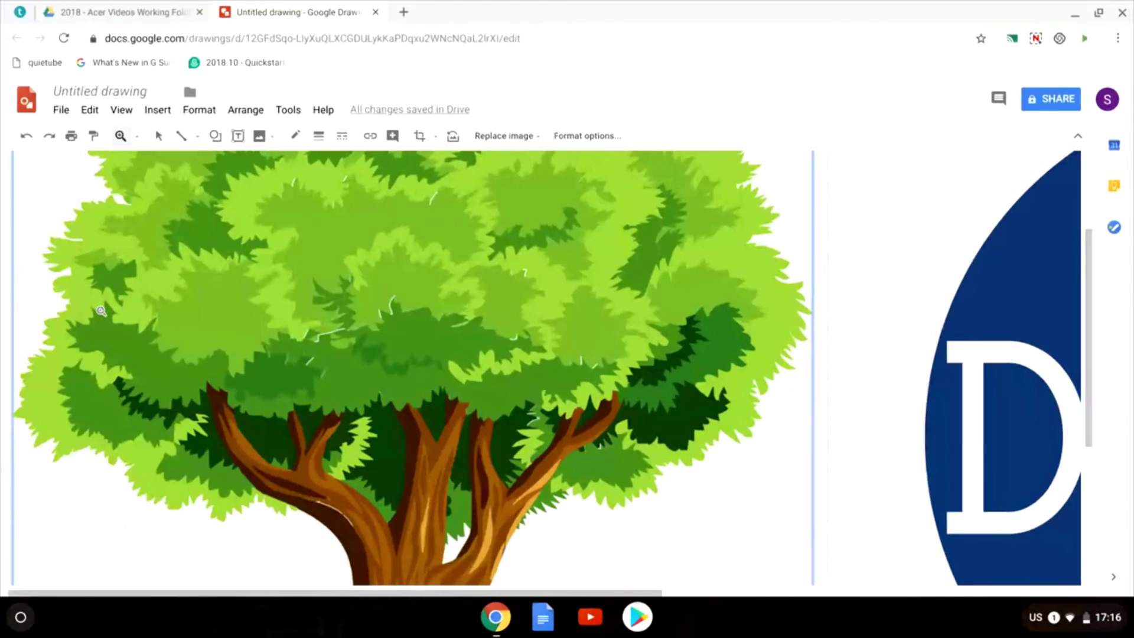
{"action": "left_click", "coordinate": [395, 331], "text": "shift"}
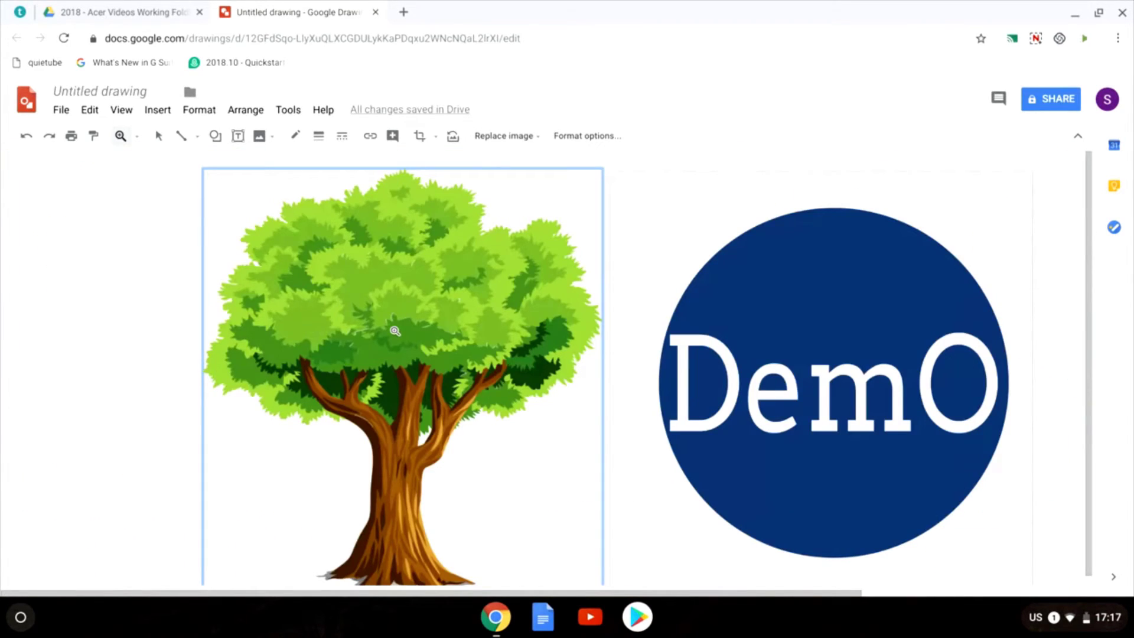
Step: Trace the tree crown as a closed polyline shape over the picture
{"action": "left_click", "coordinate": [198, 141]}
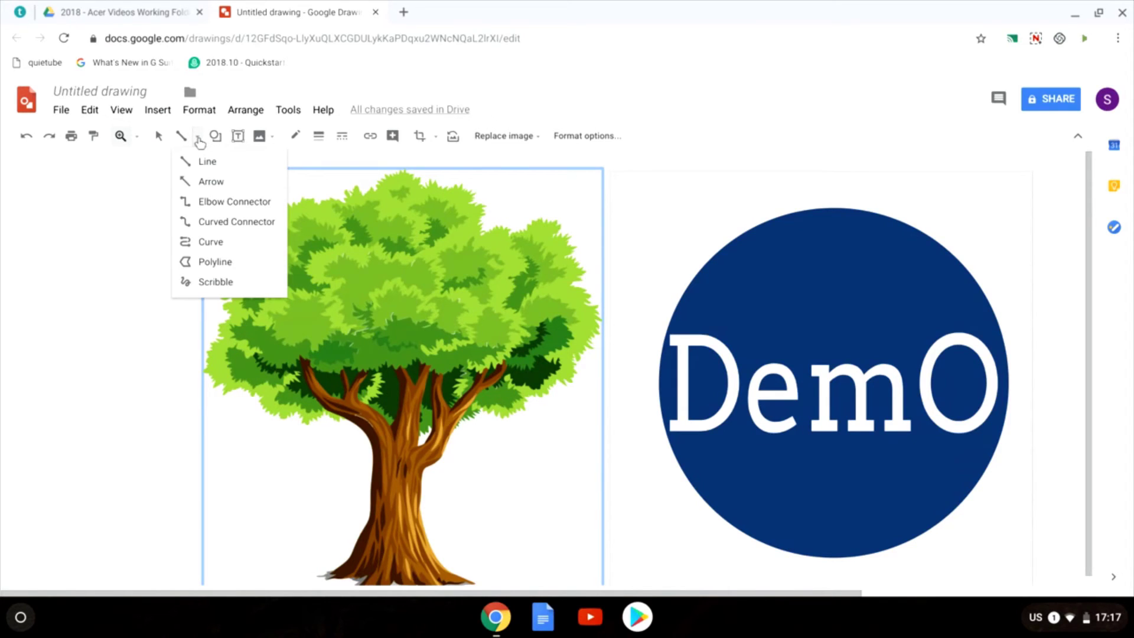
{"action": "left_click", "coordinate": [228, 244]}
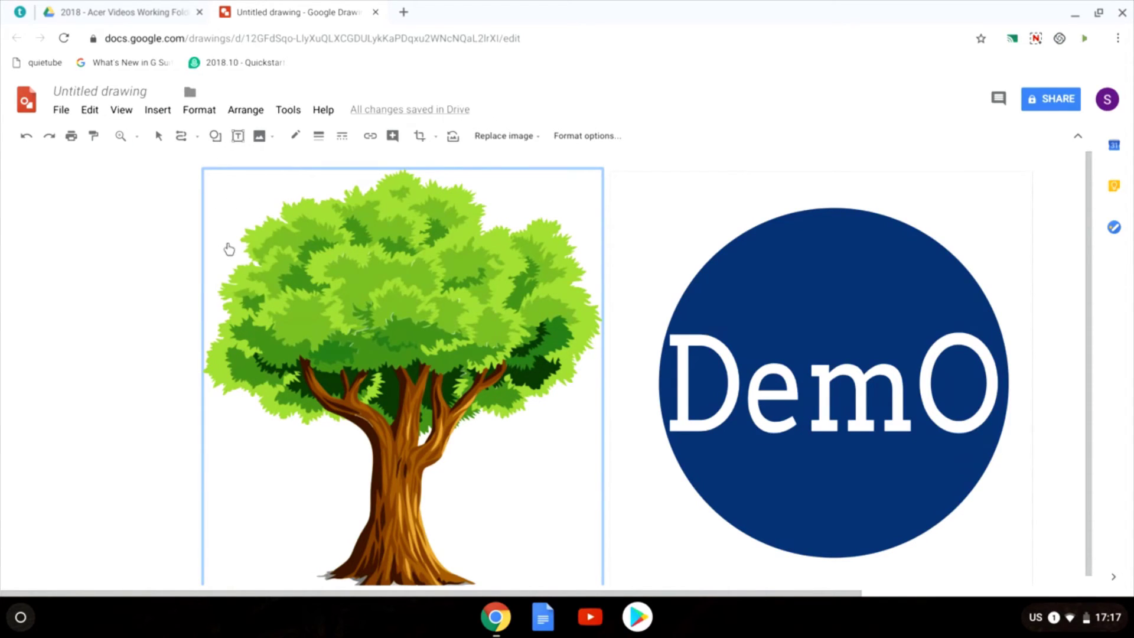
{"action": "left_click", "coordinate": [210, 353]}
{"action": "left_click", "coordinate": [228, 311]}
{"action": "left_click", "coordinate": [260, 264]}
{"action": "left_click", "coordinate": [249, 230]}
{"action": "left_click", "coordinate": [298, 202]}
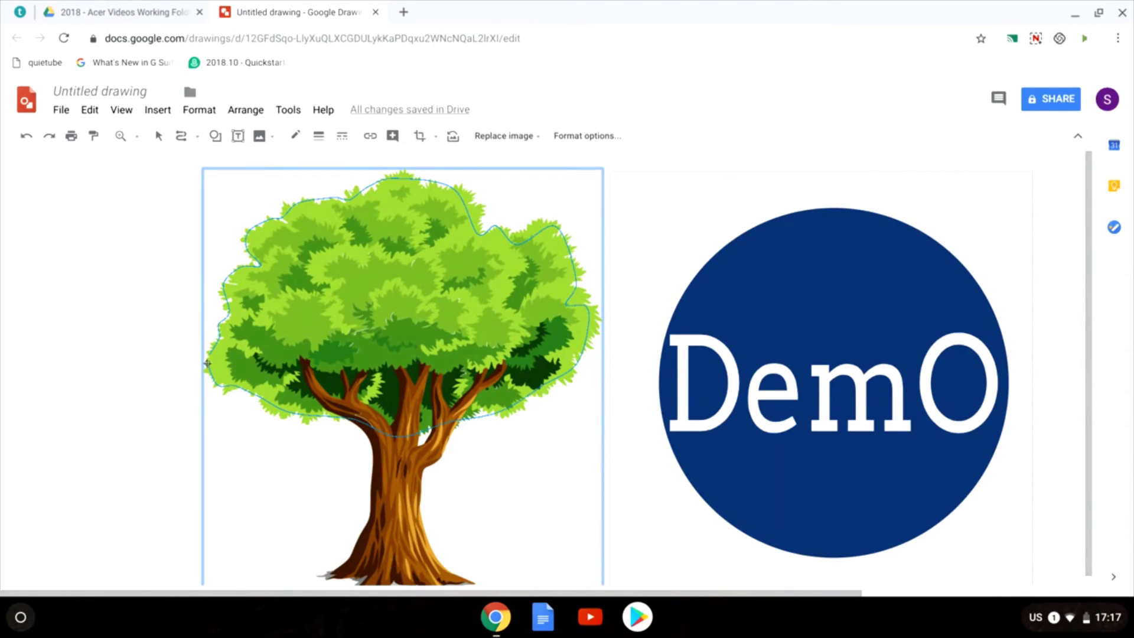
{"action": "left_click", "coordinate": [208, 358]}
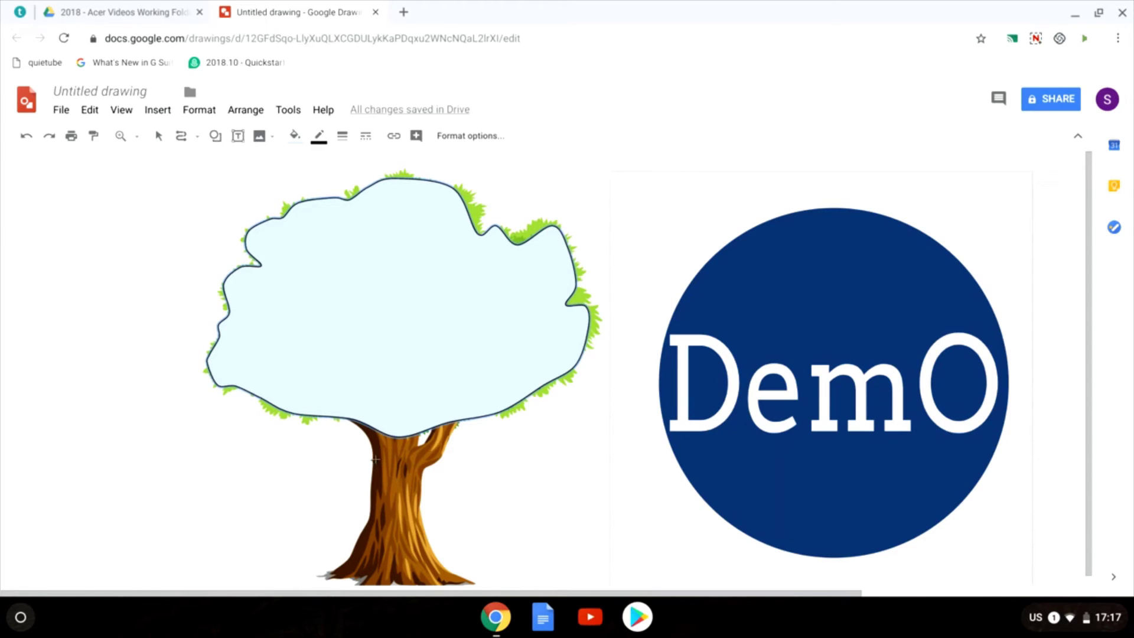
Step: Trace the trunk as a closed shape, then select it together with the tree picture
{"action": "left_click", "coordinate": [328, 567]}
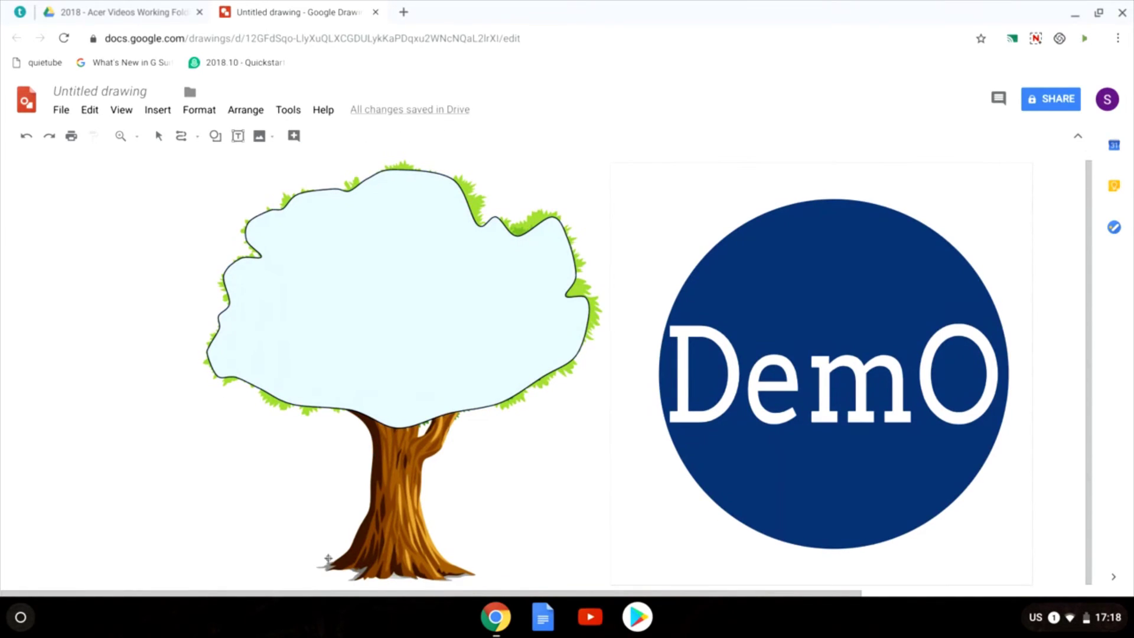
{"action": "left_click", "coordinate": [378, 578]}
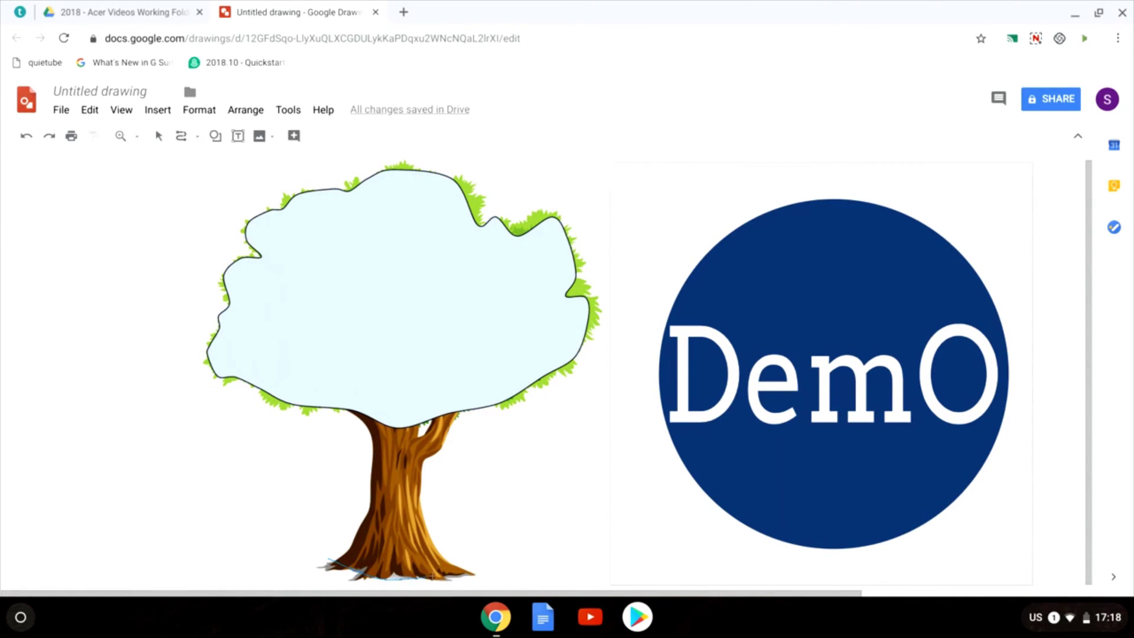
{"action": "left_click", "coordinate": [471, 572]}
{"action": "left_click", "coordinate": [422, 465]}
{"action": "left_click", "coordinate": [463, 391]}
{"action": "left_click", "coordinate": [407, 406]}
{"action": "left_click", "coordinate": [335, 391]}
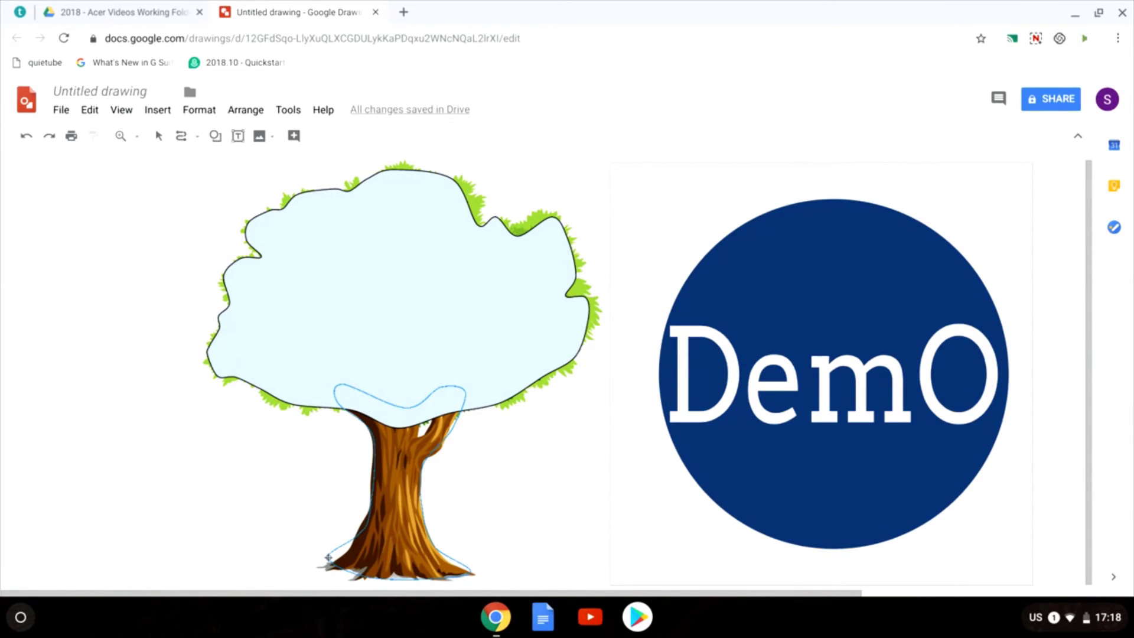
{"action": "left_click", "coordinate": [328, 556]}
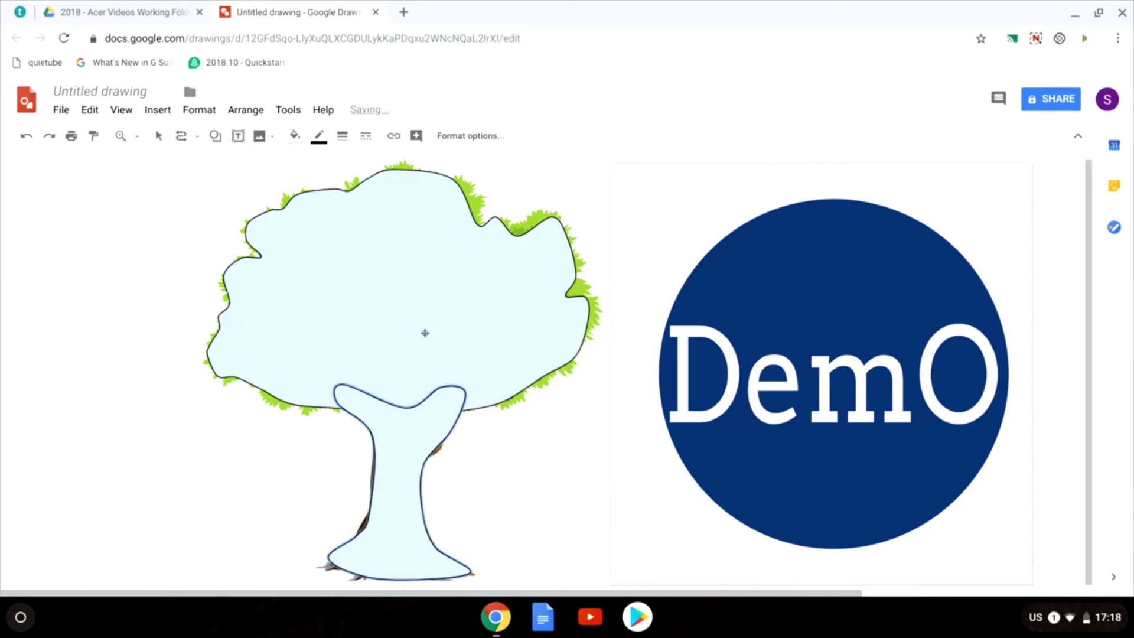
{"action": "left_click", "coordinate": [158, 137]}
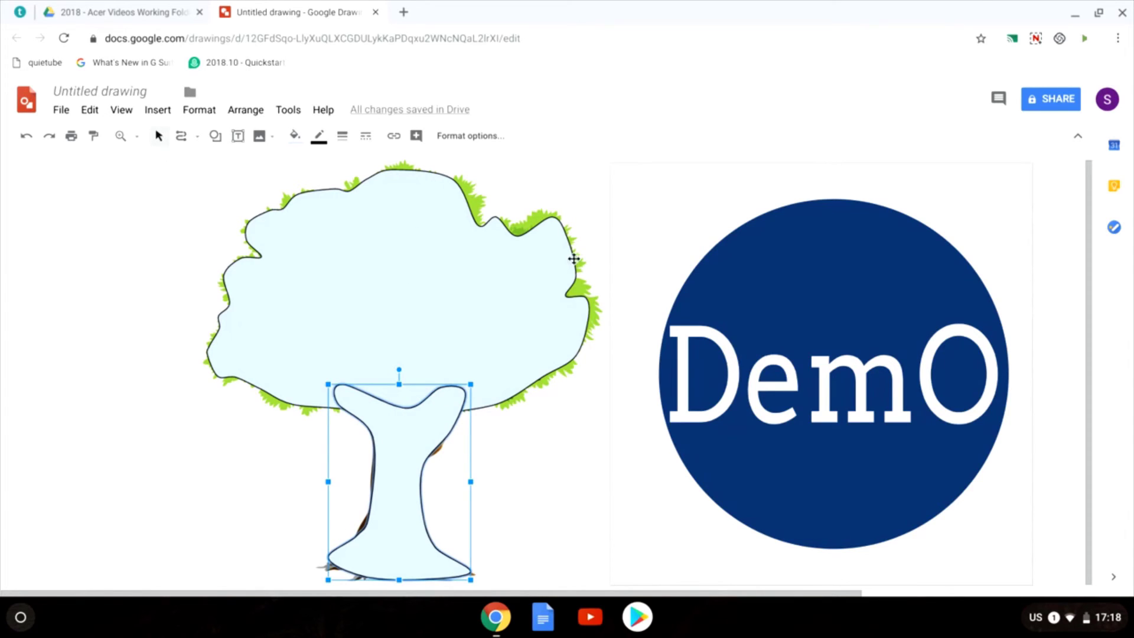
{"action": "left_click", "coordinate": [595, 247]}
Step: Delete the original tree picture and make the traced shapes' outlines transparent
{"action": "key", "text": "Delete"}
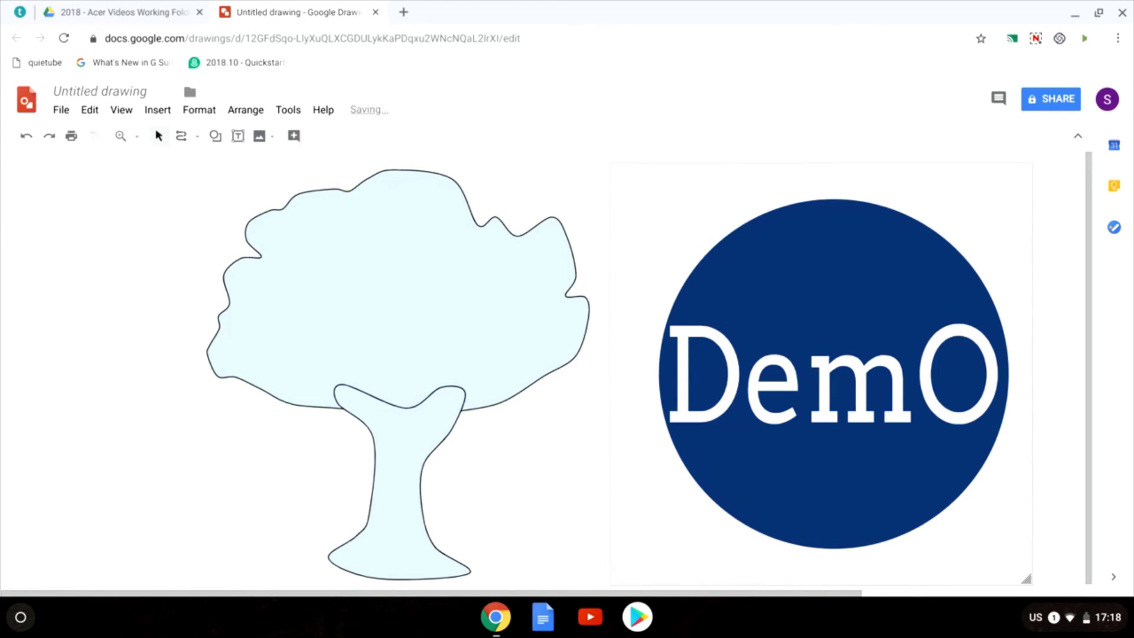
{"action": "left_click", "coordinate": [448, 267]}
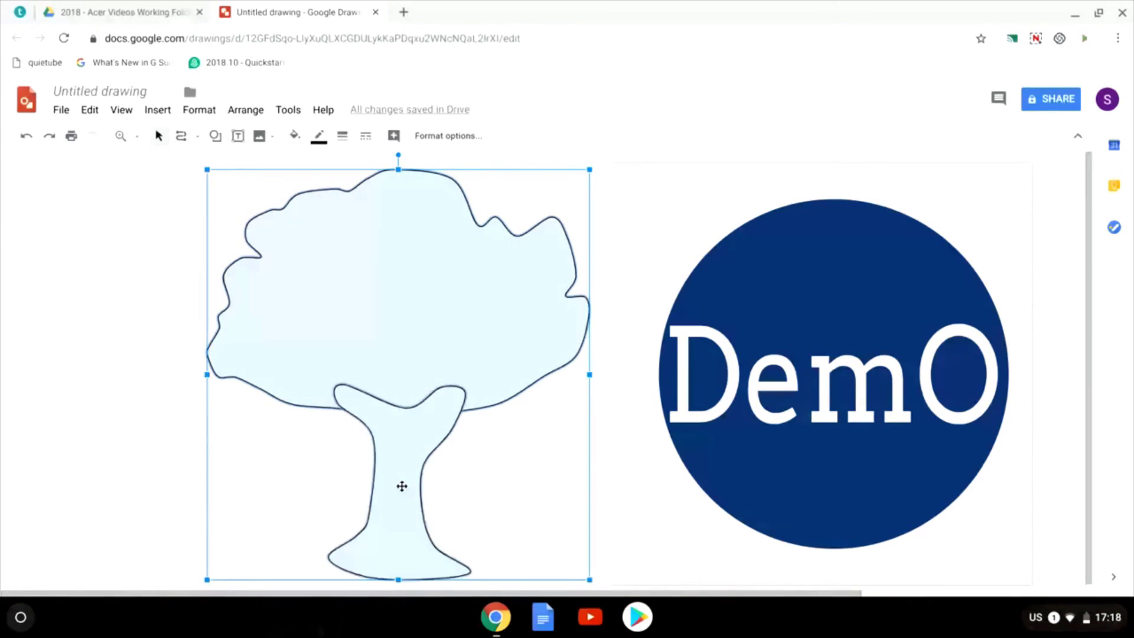
{"action": "left_click", "coordinate": [320, 136]}
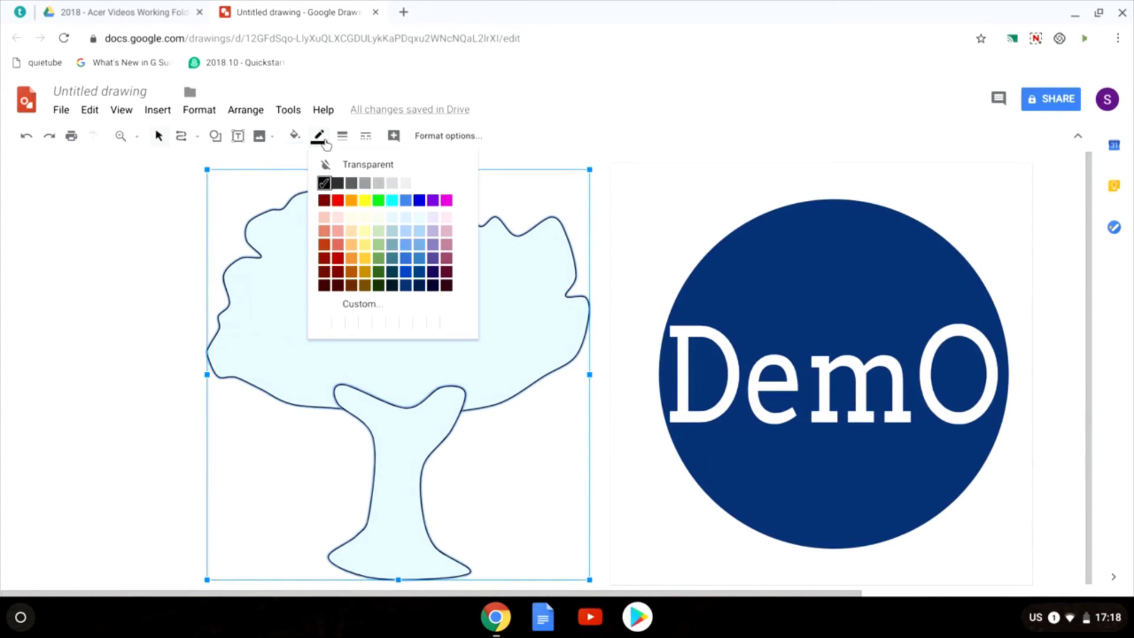
{"action": "left_click", "coordinate": [352, 165]}
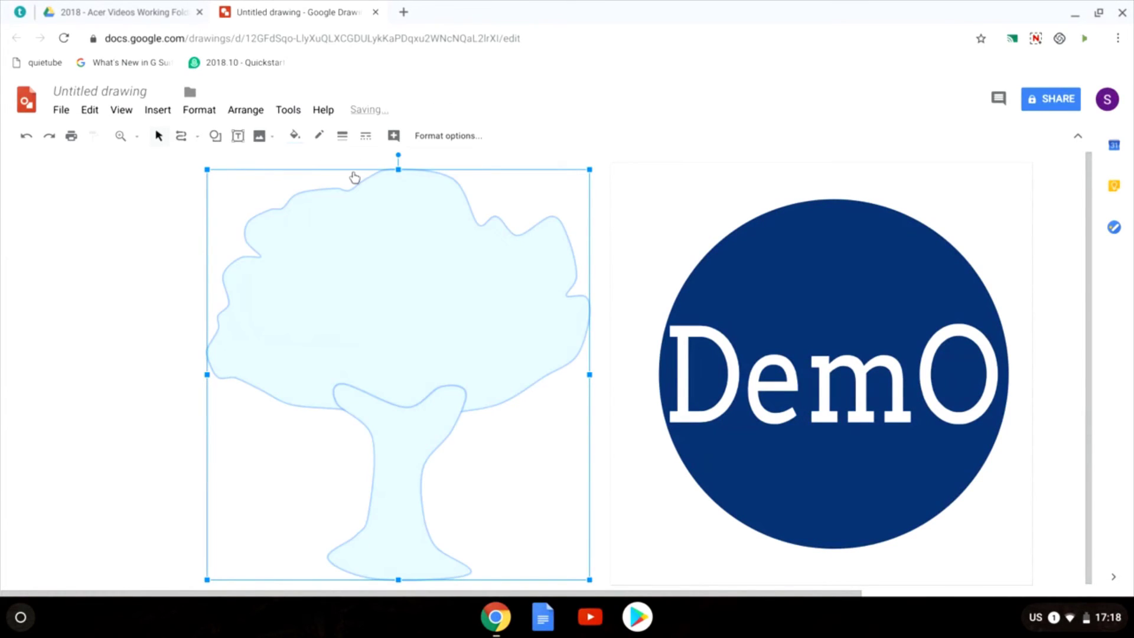
Step: Fill the crown white, keep the trunk light blue, and select both shapes
{"action": "left_click", "coordinate": [213, 207]}
{"action": "left_click", "coordinate": [364, 260]}
{"action": "left_click", "coordinate": [294, 136]}
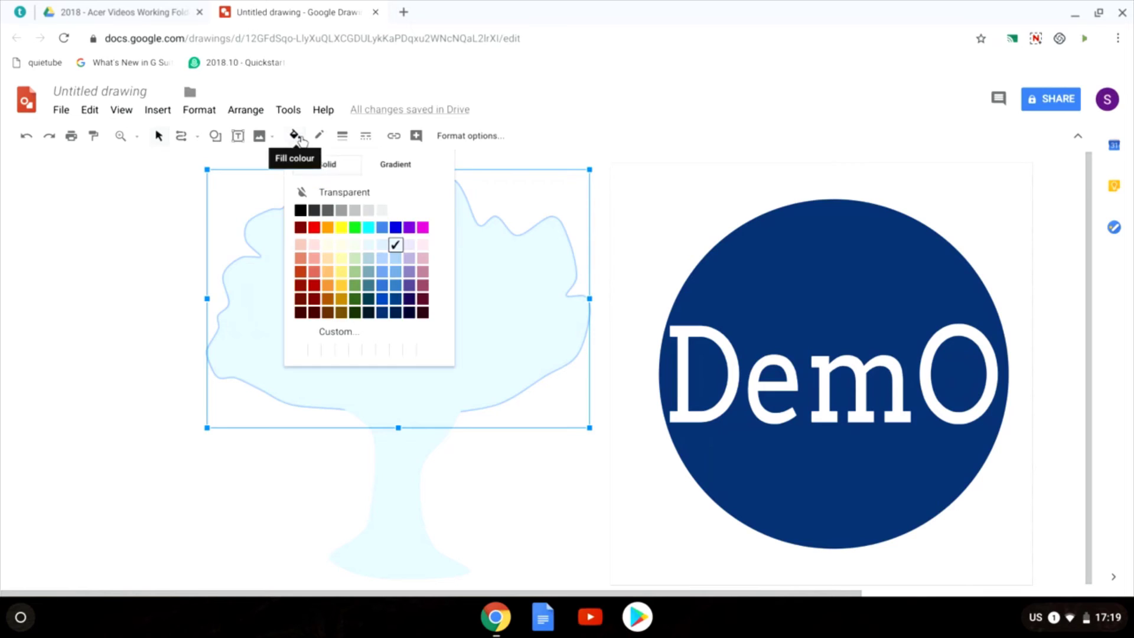
{"action": "left_click", "coordinate": [423, 209]}
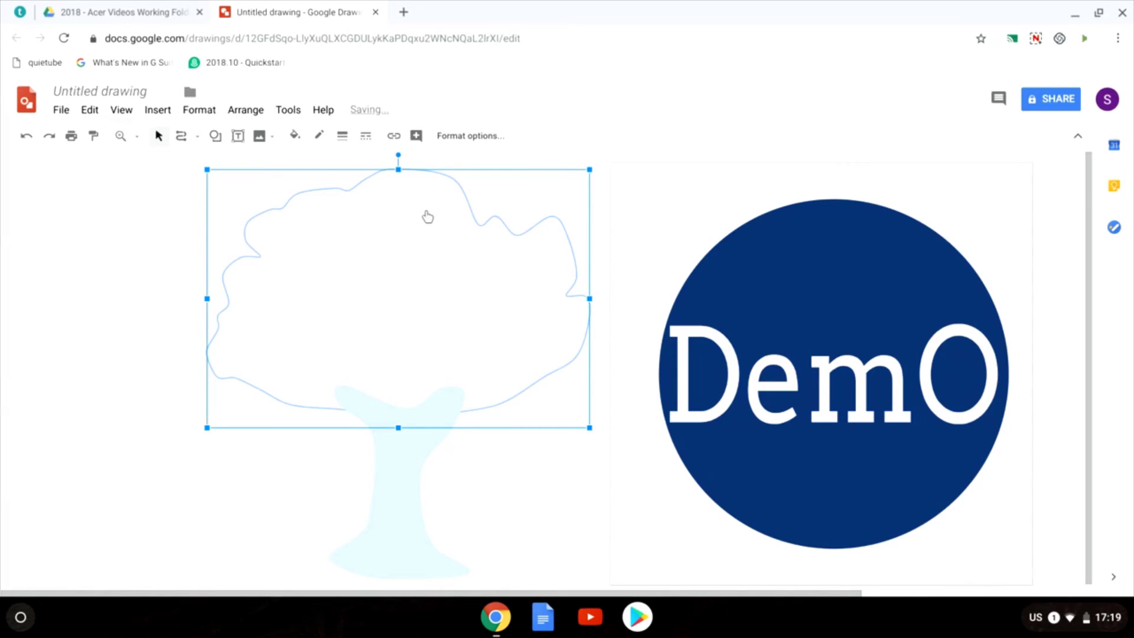
{"action": "left_click", "coordinate": [392, 476]}
{"action": "left_click", "coordinate": [295, 137]}
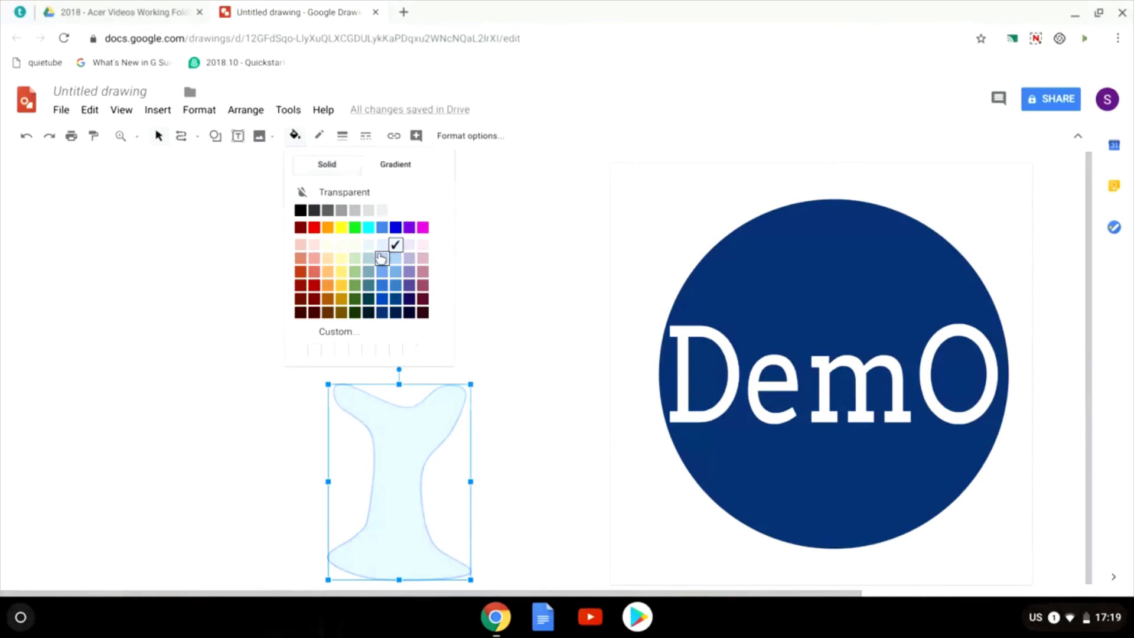
{"action": "left_click", "coordinate": [163, 240]}
{"action": "left_click_drag", "start_coordinate": [163, 240], "coordinate": [477, 475]}
Step: Group crown and trunk, shrink the tree, and place it inside the circle beneath 'DemO'
{"action": "right_click", "coordinate": [411, 331]}
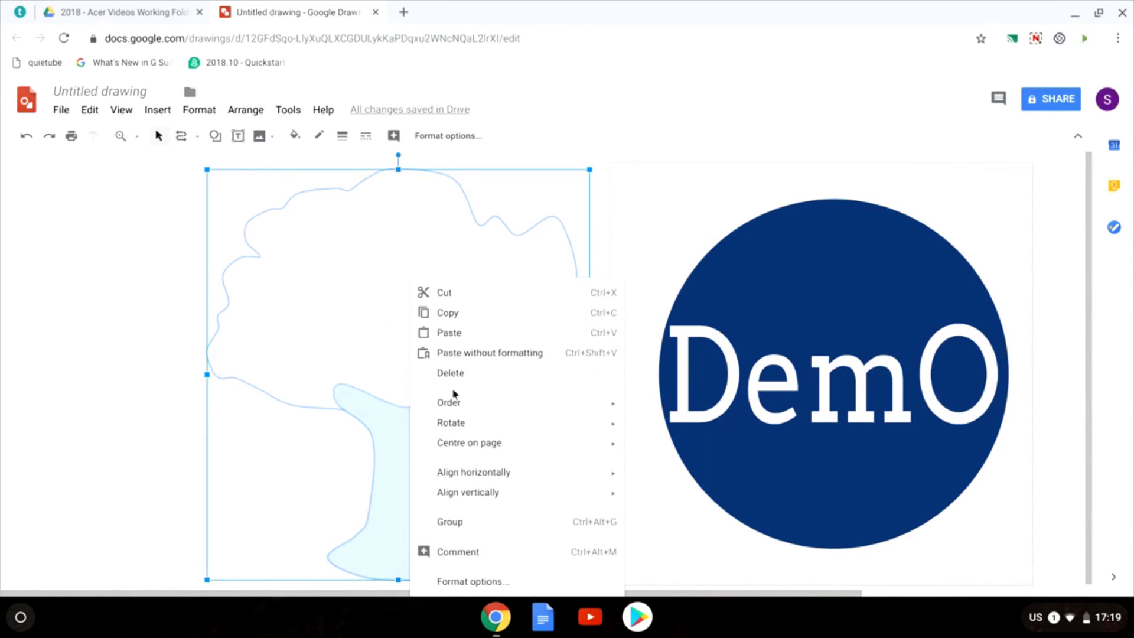
{"action": "left_click", "coordinate": [471, 525]}
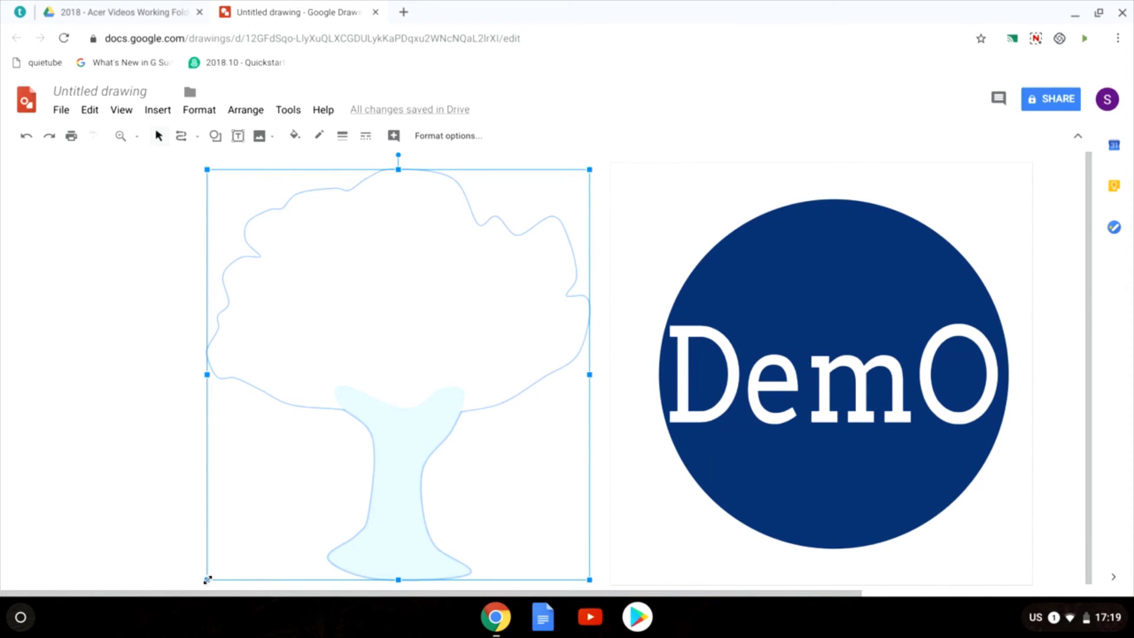
{"action": "left_click_drag", "start_coordinate": [207, 580], "coordinate": [381, 354]}
{"action": "left_click_drag", "start_coordinate": [522, 257], "coordinate": [839, 374]}
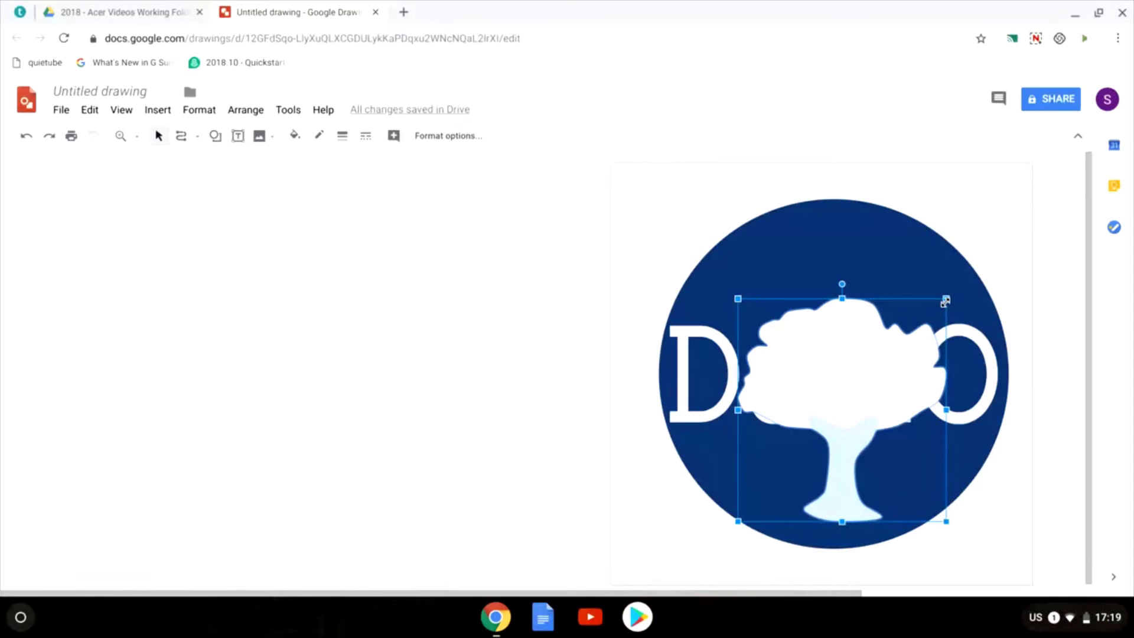
{"action": "left_click_drag", "start_coordinate": [945, 301], "coordinate": [827, 412]}
{"action": "left_click_drag", "start_coordinate": [777, 448], "coordinate": [823, 468]}
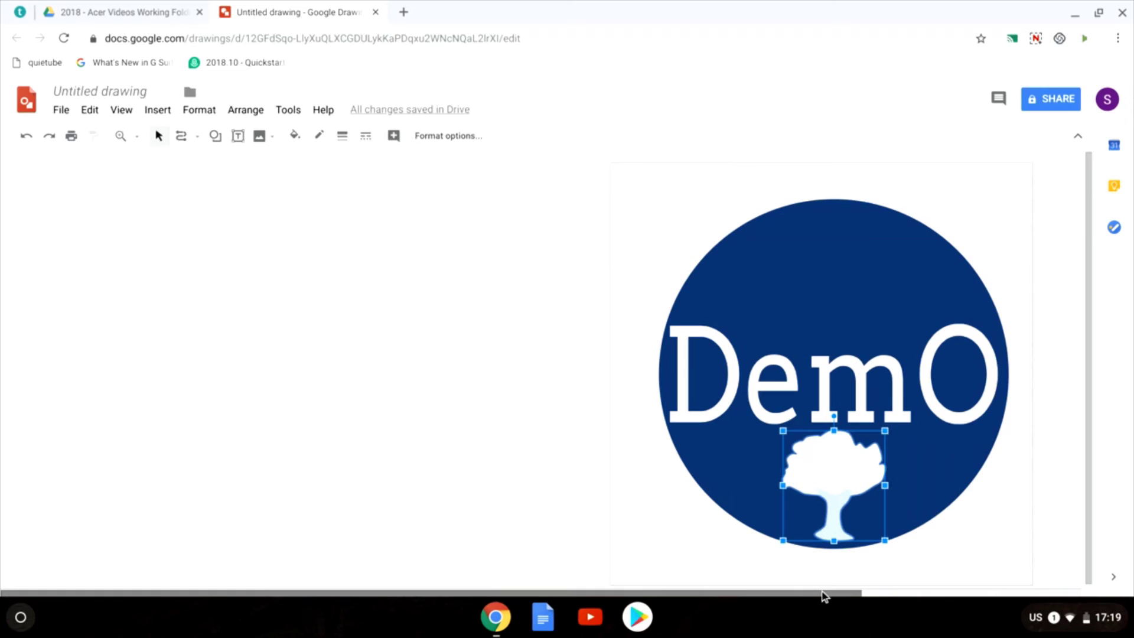
{"action": "left_click_drag", "start_coordinate": [823, 592], "coordinate": [1028, 582]}
Step: Deselect the tree and show the File menu's Download as format list
{"action": "left_click", "coordinate": [856, 295]}
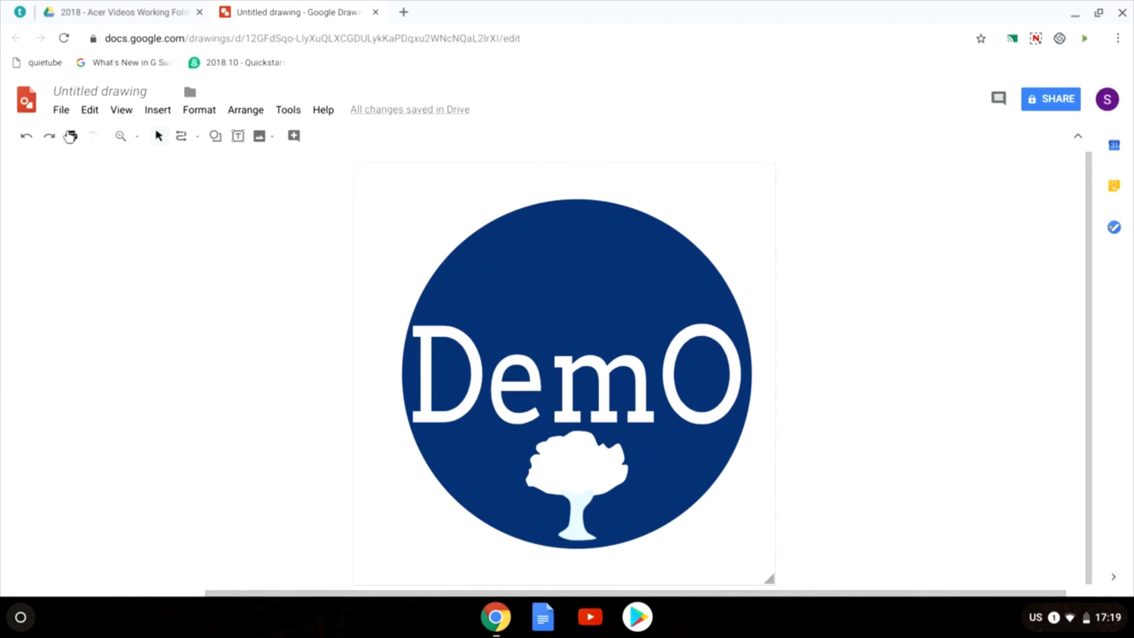
{"action": "left_click", "coordinate": [63, 112]}
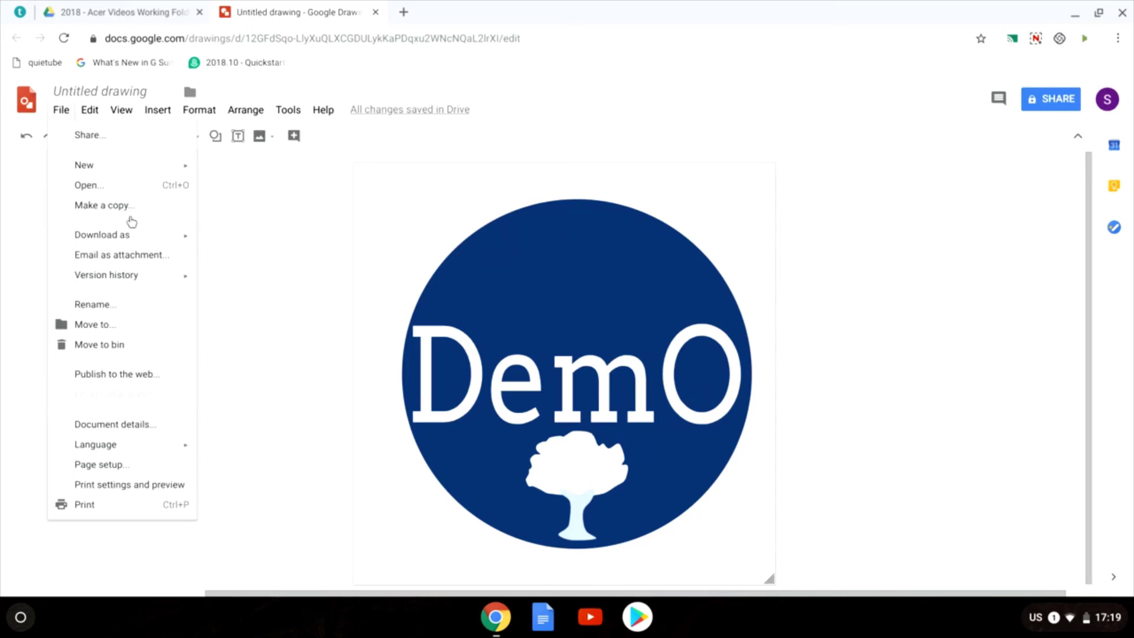
{"action": "mouse_move", "coordinate": [139, 237]}
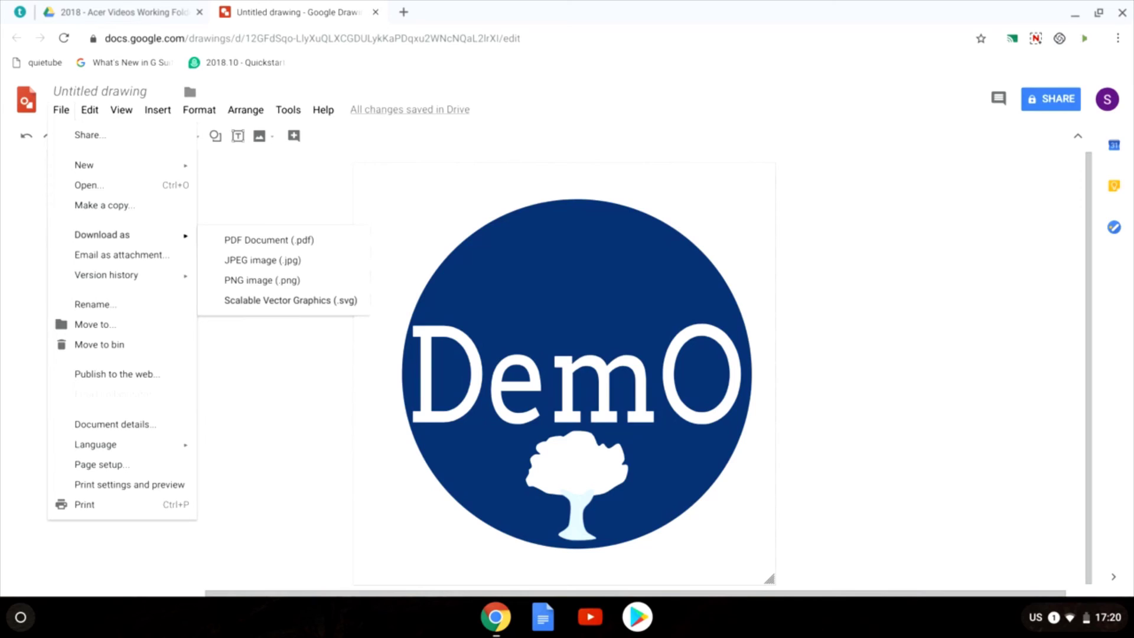
Step: Download the logo as a PNG image (.png)
{"action": "left_click", "coordinate": [265, 284]}
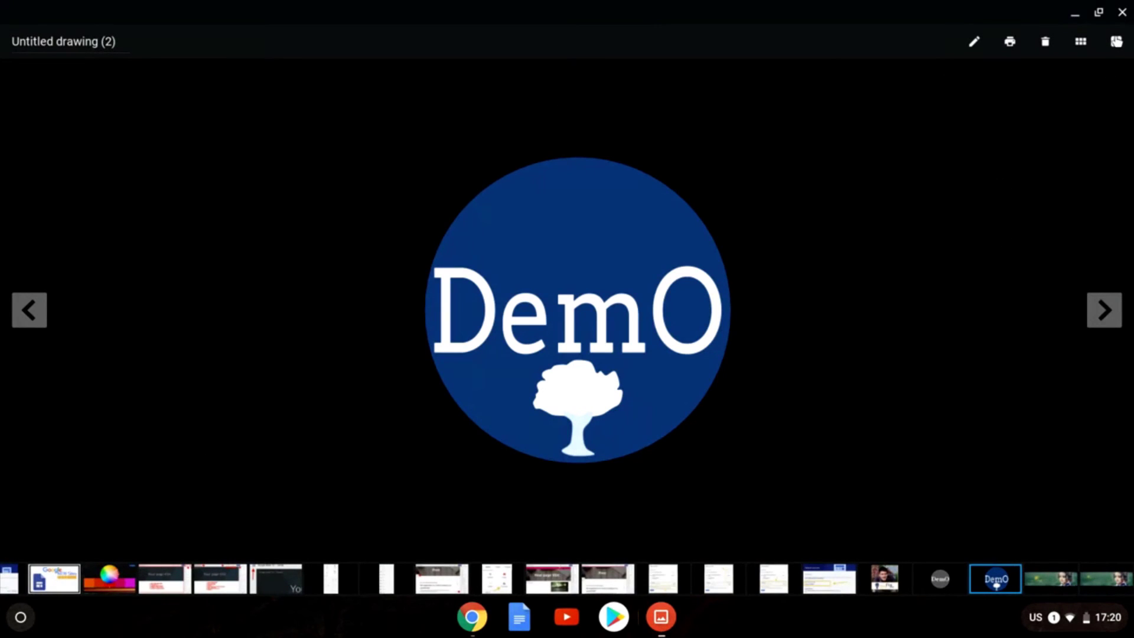
Step: Close the Gallery viewer and retitle the drawing 'Demo Logo'
{"action": "left_click", "coordinate": [1122, 12]}
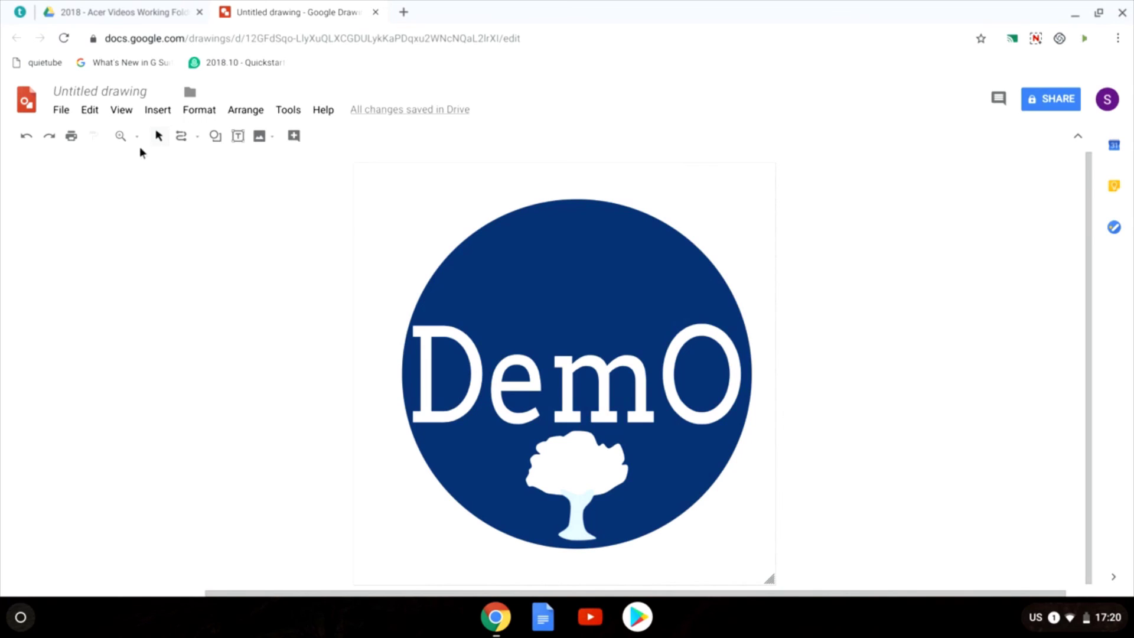
{"action": "left_click", "coordinate": [124, 90]}
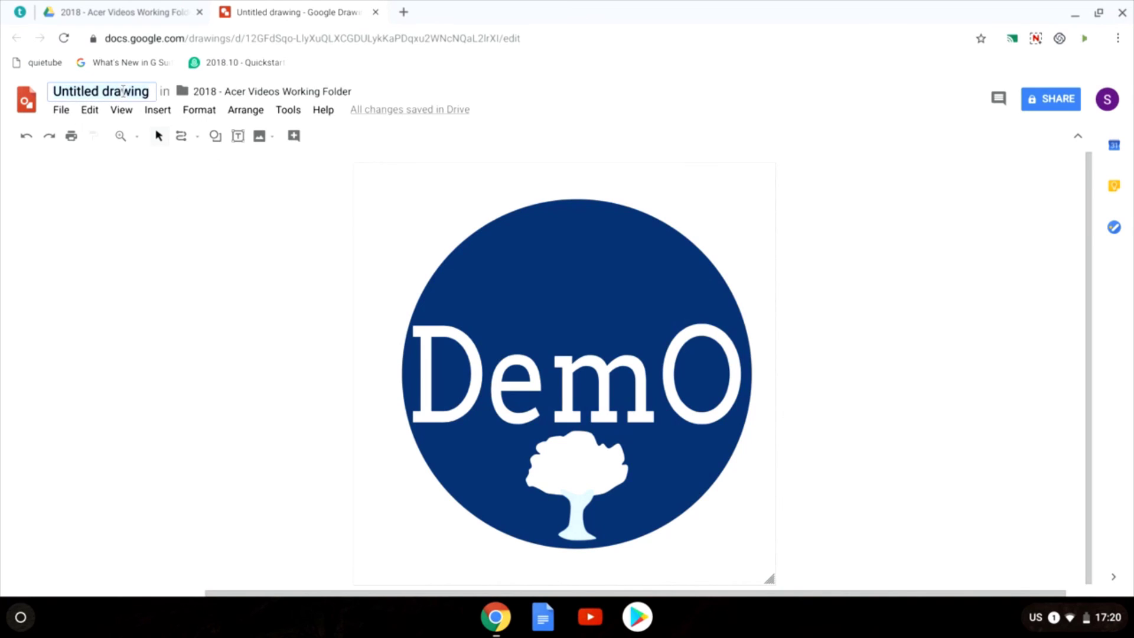
{"action": "type", "text": "Demo Logh"}
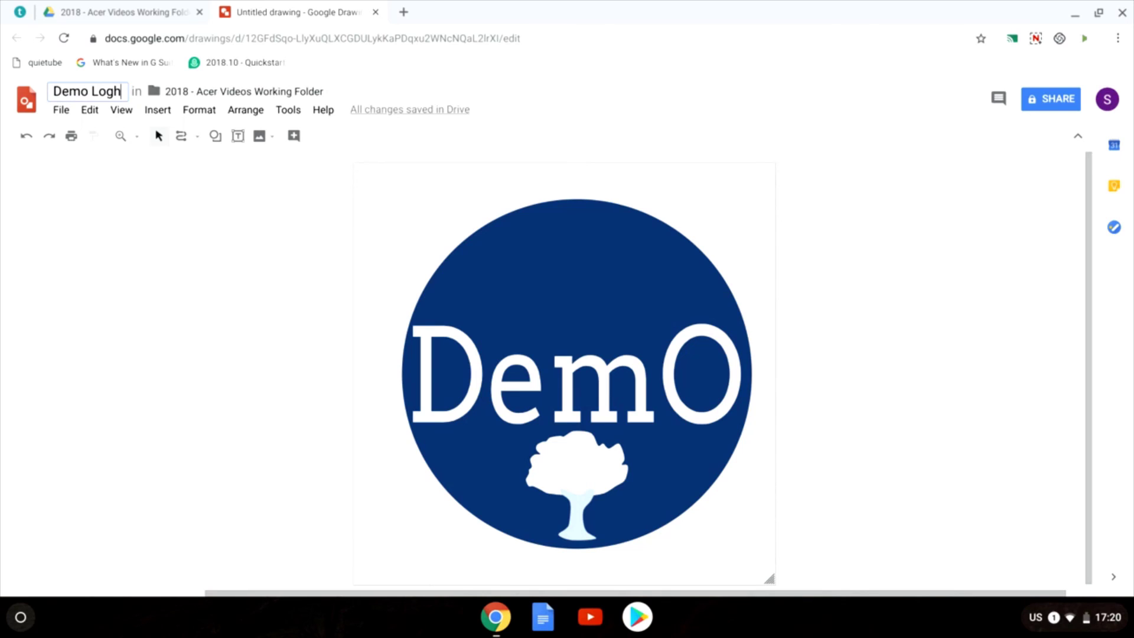
{"action": "key", "text": "BackSpace"}
{"action": "type", "text": "ogo"}
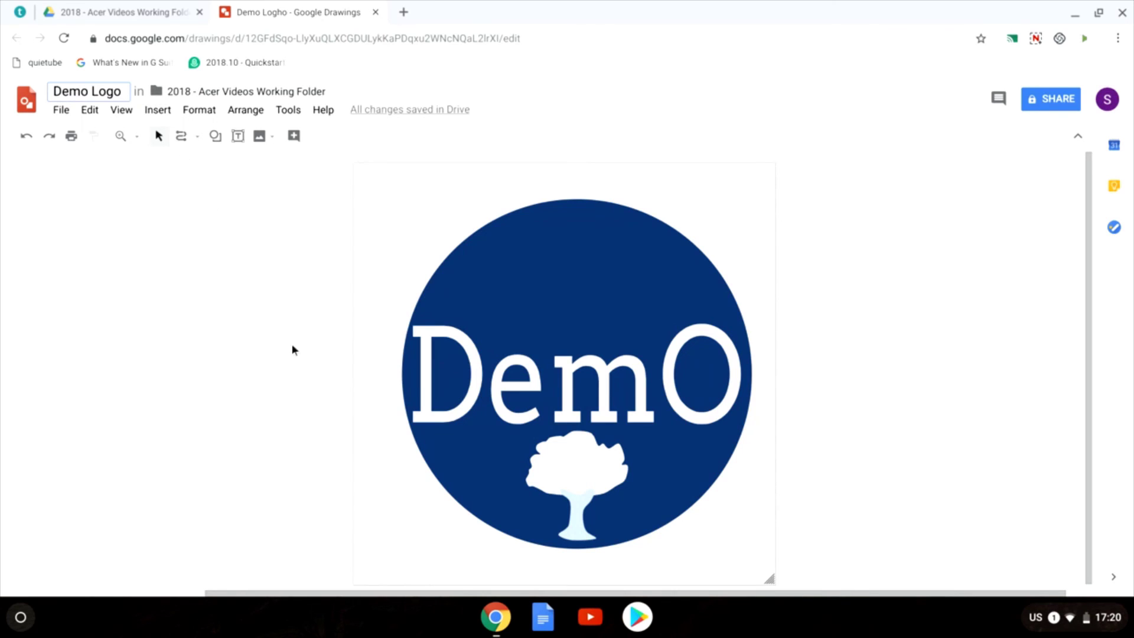
{"action": "left_click", "coordinate": [292, 351]}
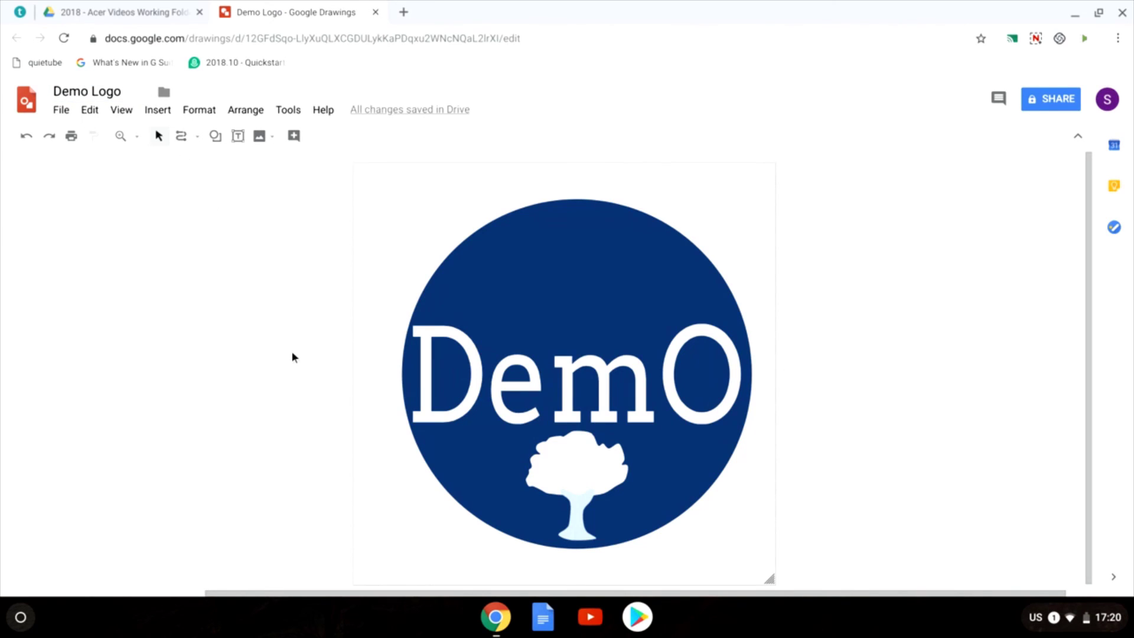